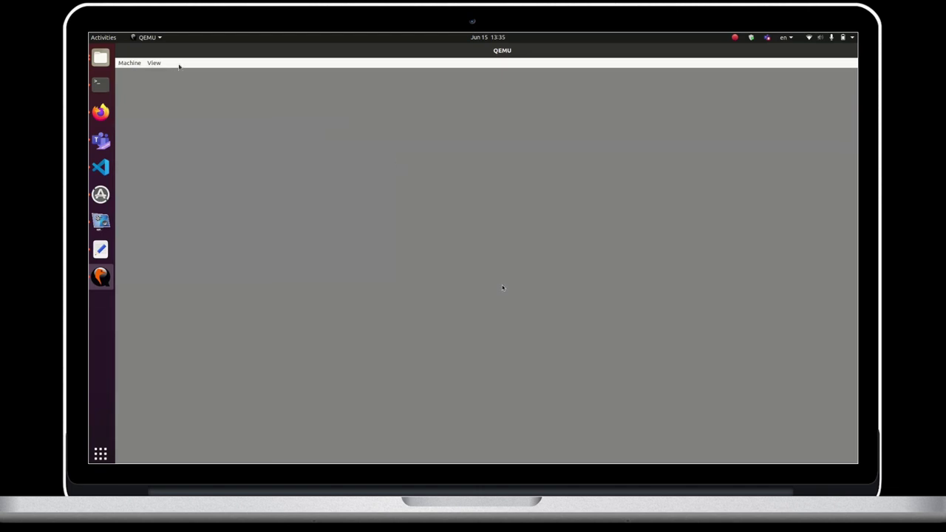
Step: Show the virtual machine in full screen and complete the Welcome assistant of the booted live system
left_click(155, 65)
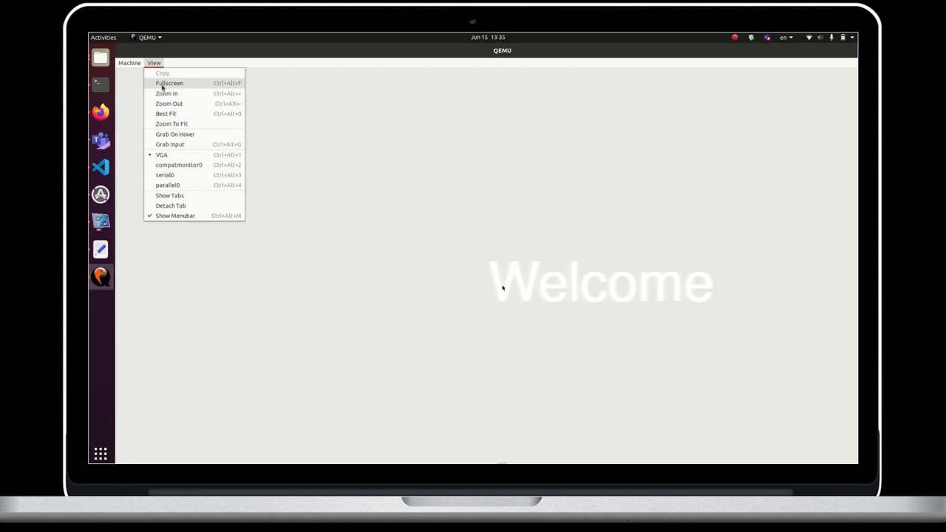
left_click(163, 83)
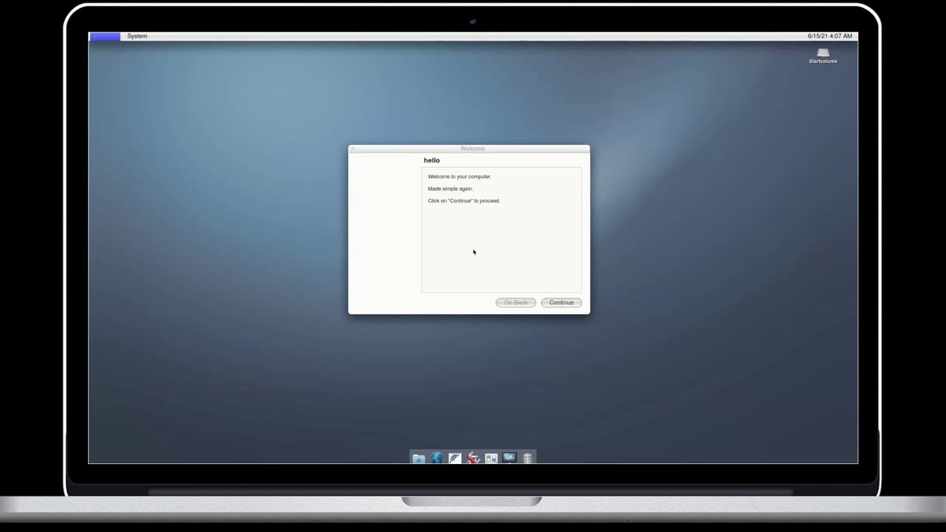
left_click(572, 304)
left_click(572, 304)
left_click(571, 304)
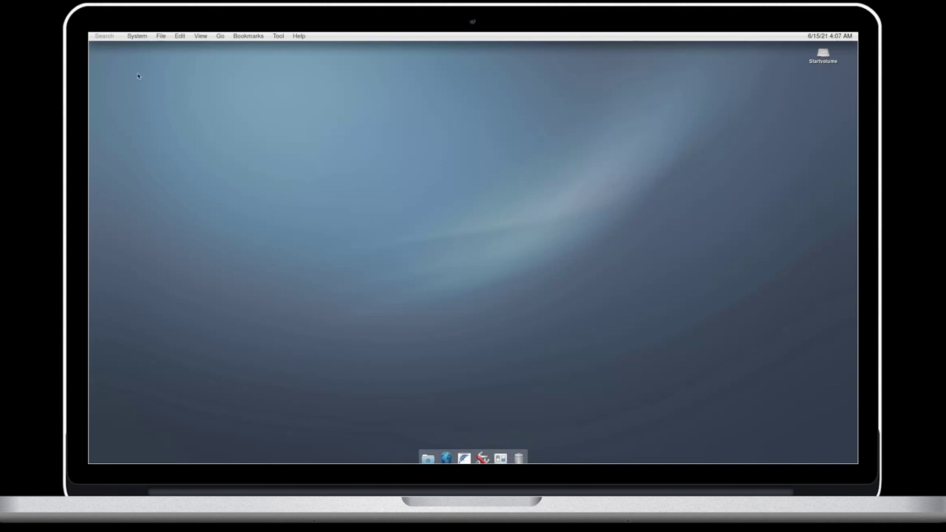
Step: View the system's About This Computer information and close it
left_click(137, 37)
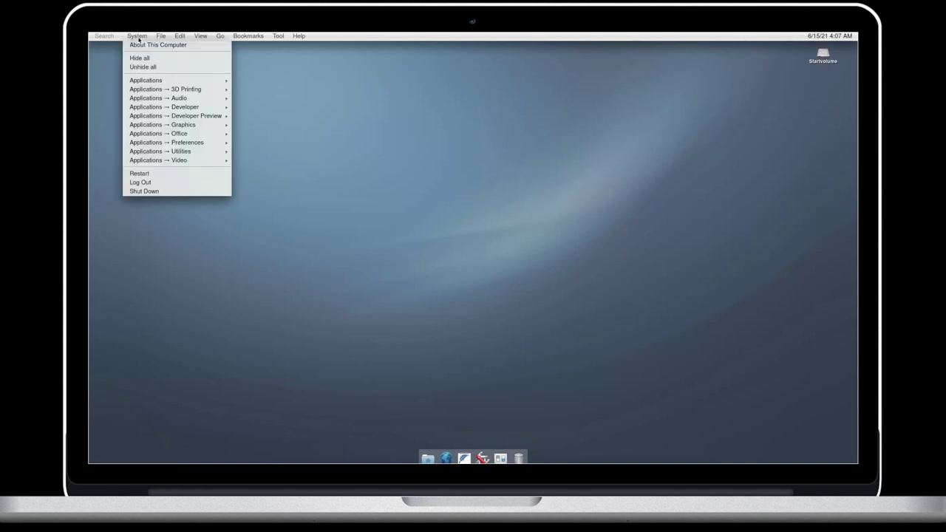
left_click(143, 45)
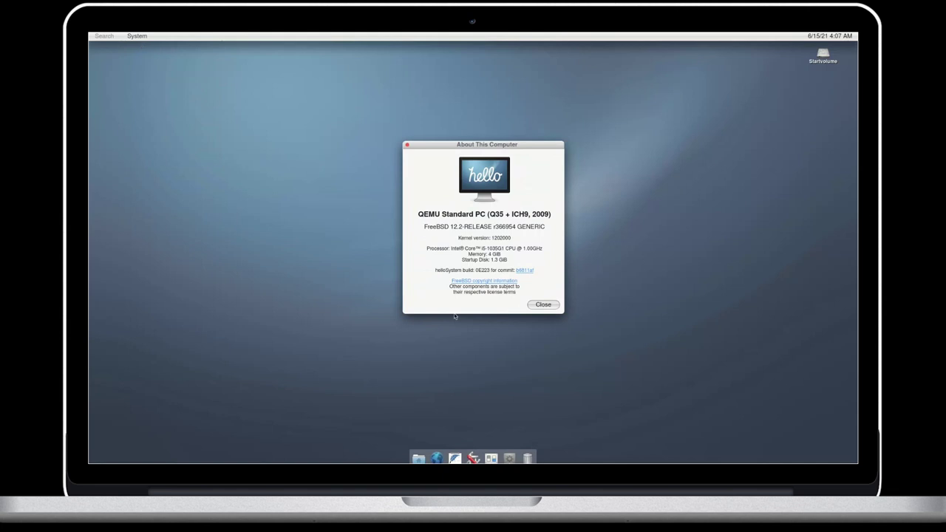
left_click(542, 306)
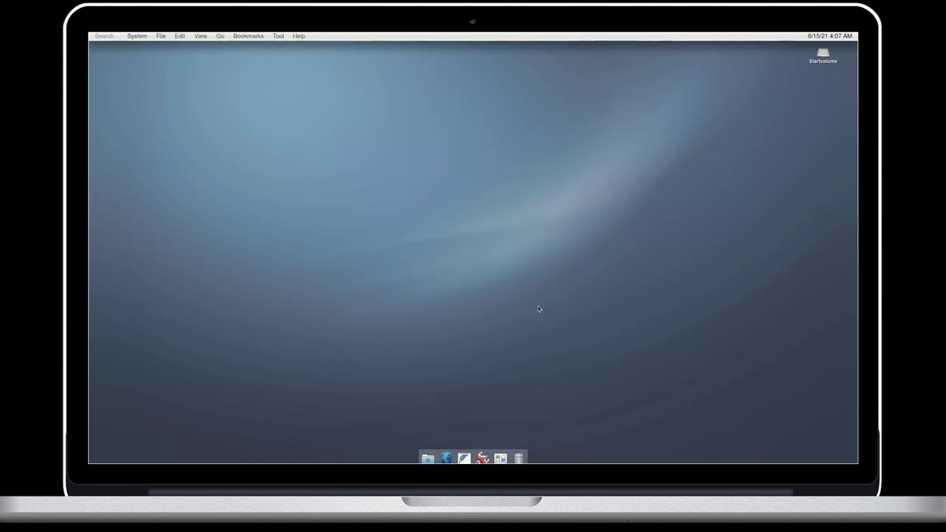
left_click(201, 36)
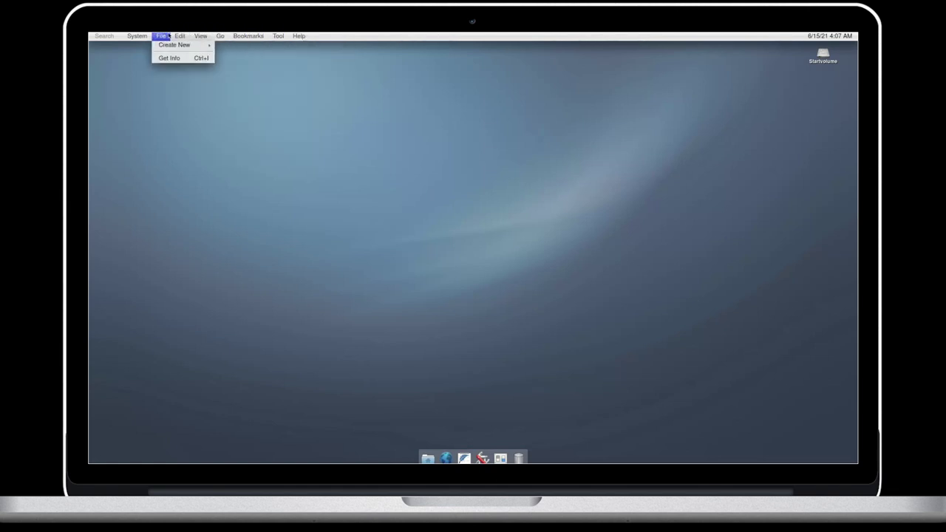
mouse_move(134, 36)
left_click(381, 435)
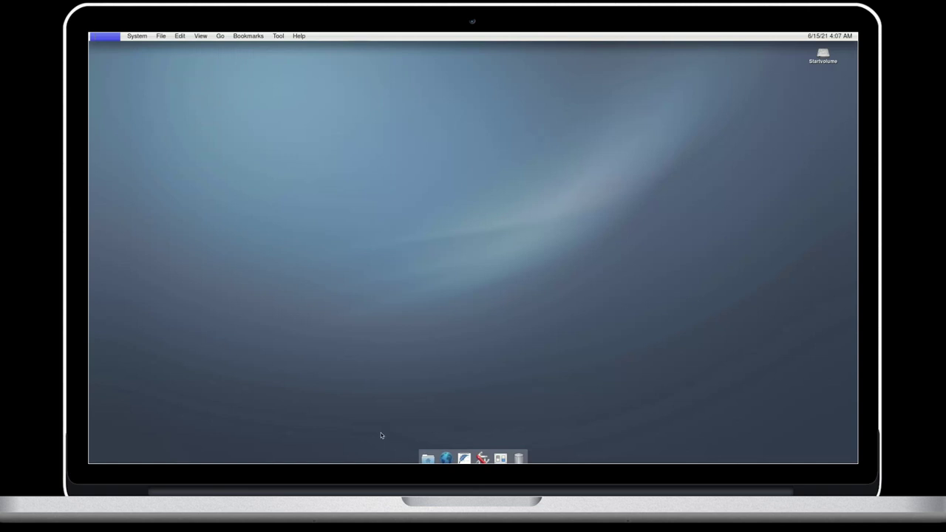
Step: Look into the home folder and its Downloads folder in a maximized window, and close the file windows and the Falkon browser
left_click(427, 457)
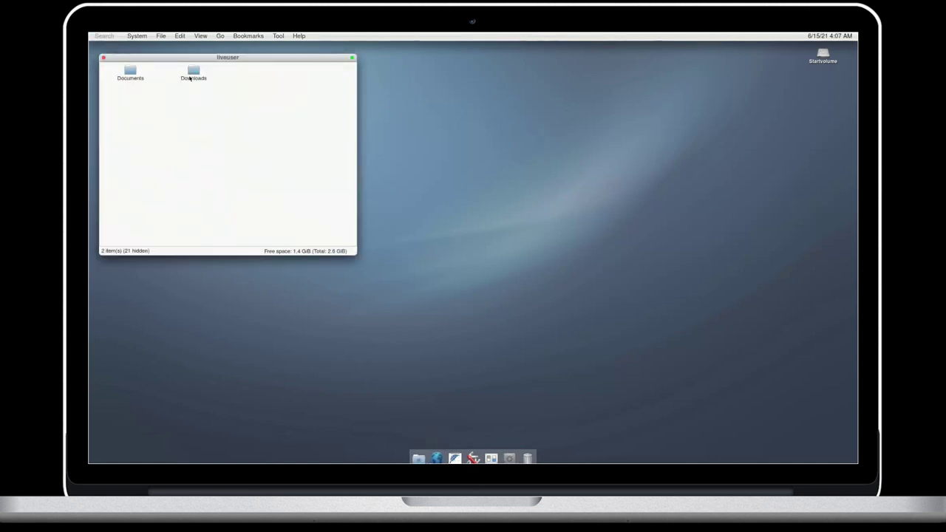
double_click(191, 74)
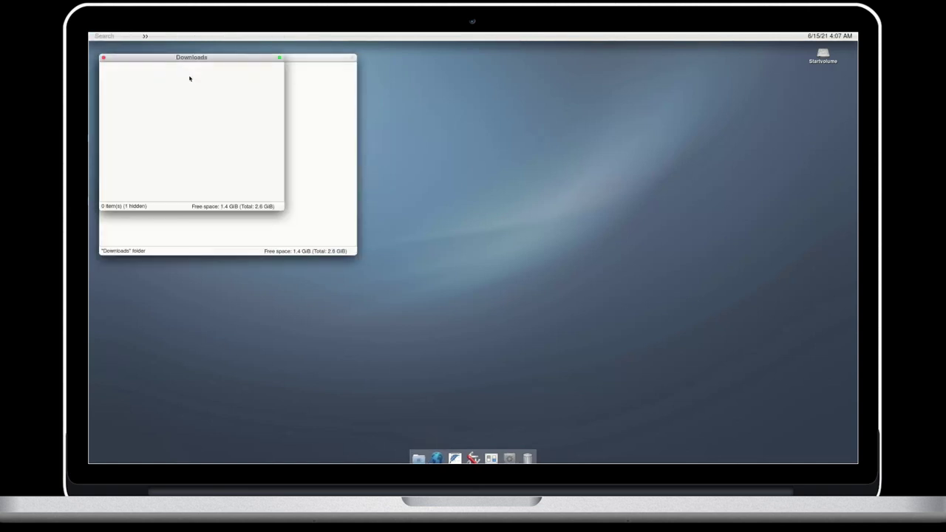
left_click(280, 57)
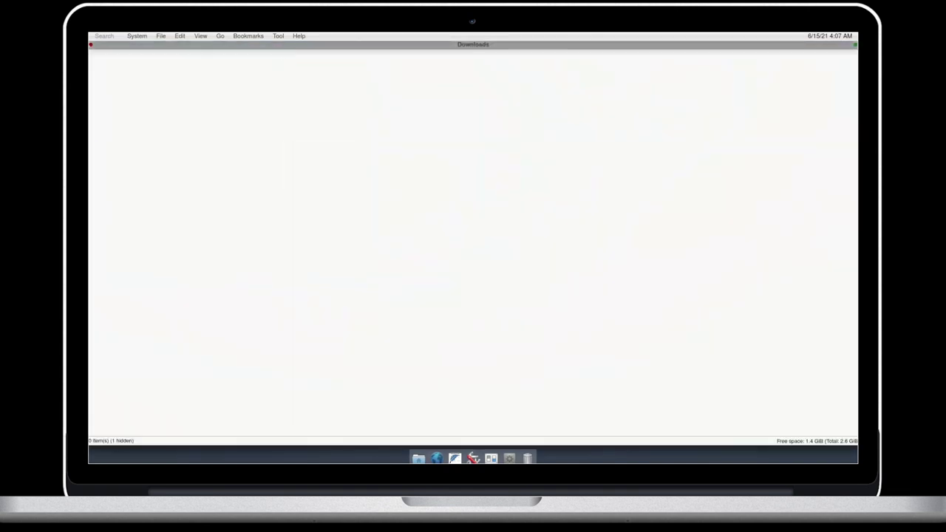
left_click(91, 45)
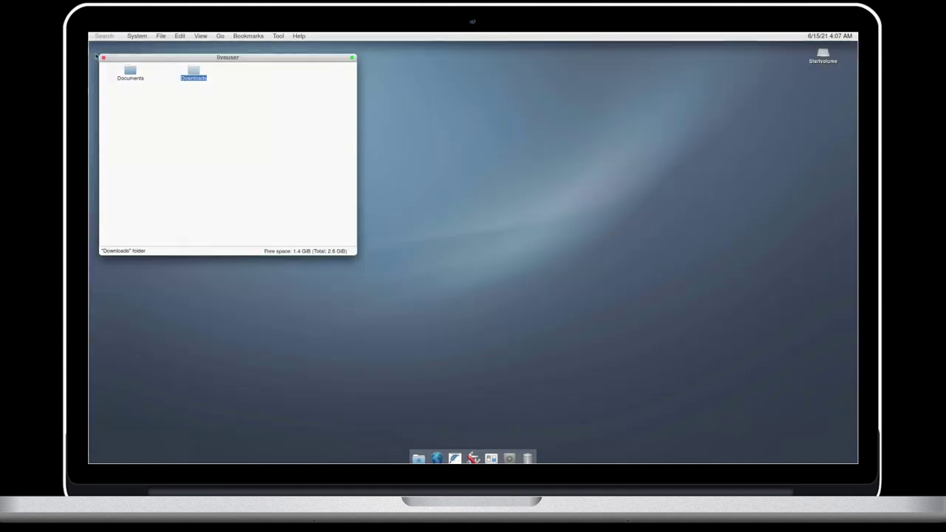
left_click(104, 59)
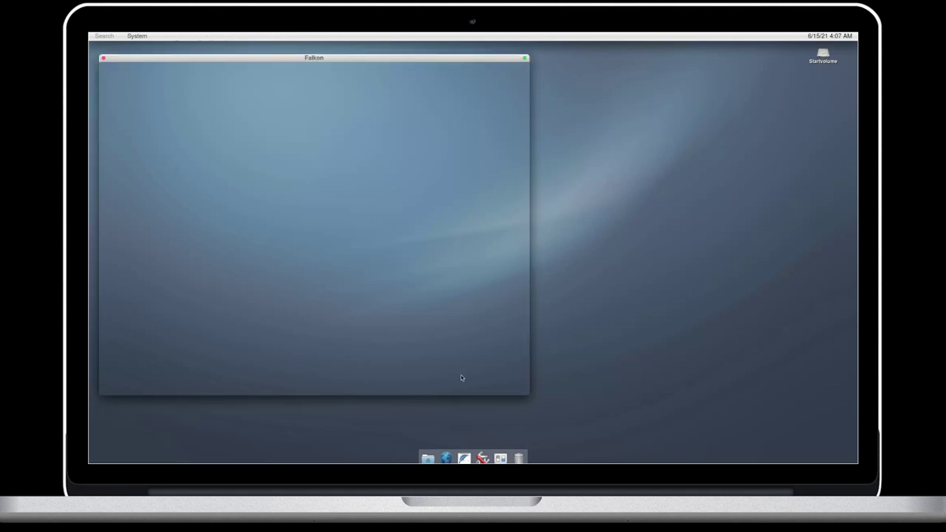
left_click(105, 59)
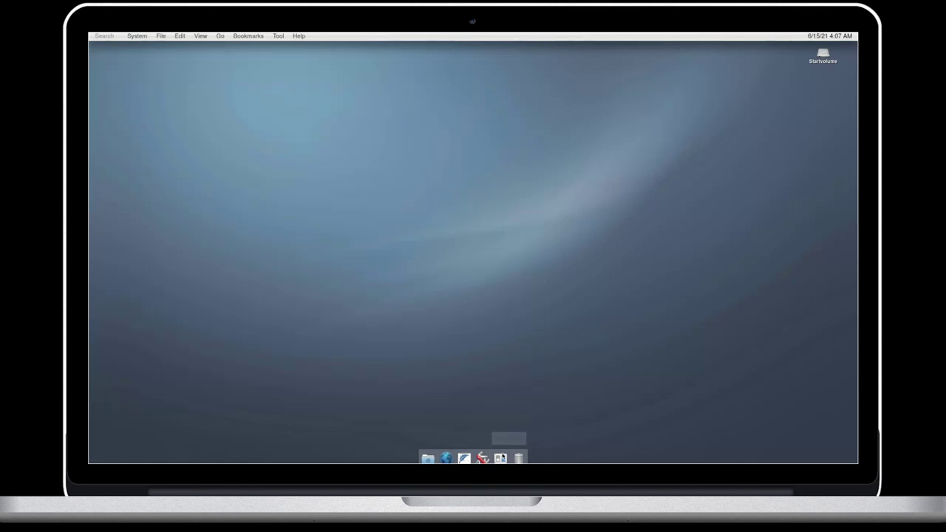
Step: Launch Install FreeBSD from the Utilities folder and accept the FreeBSD license
left_click(485, 459)
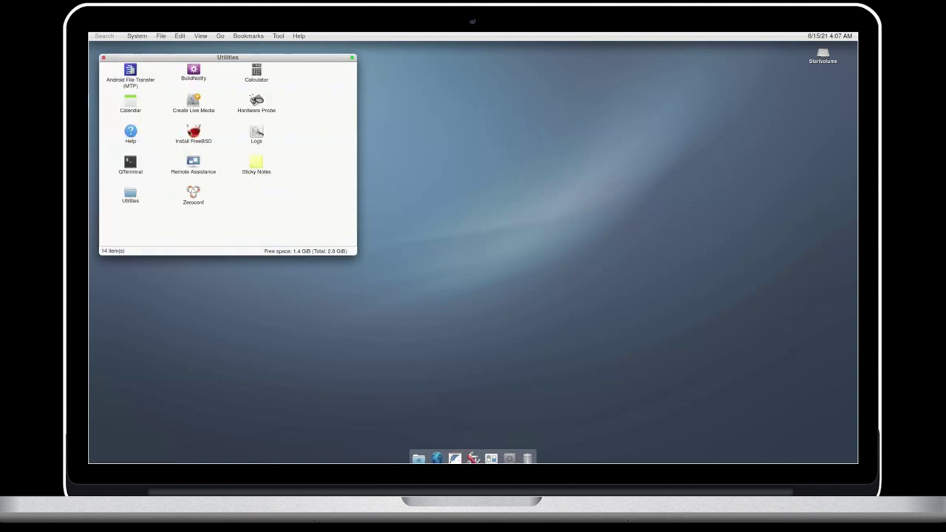
double_click(193, 133)
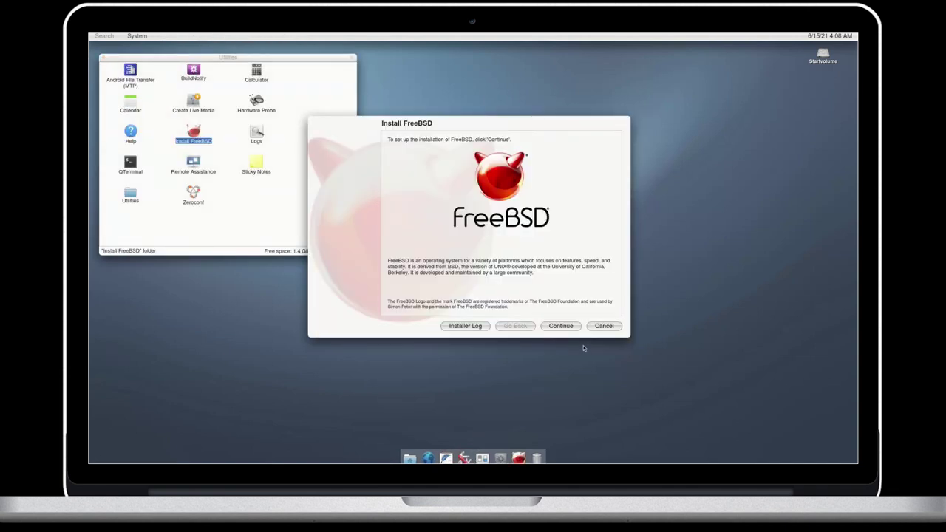
left_click(561, 326)
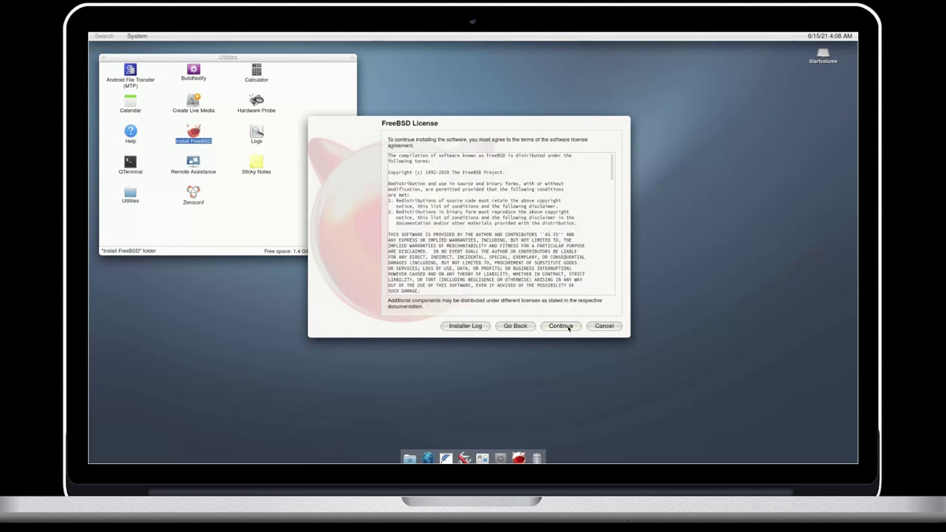
left_click(561, 325)
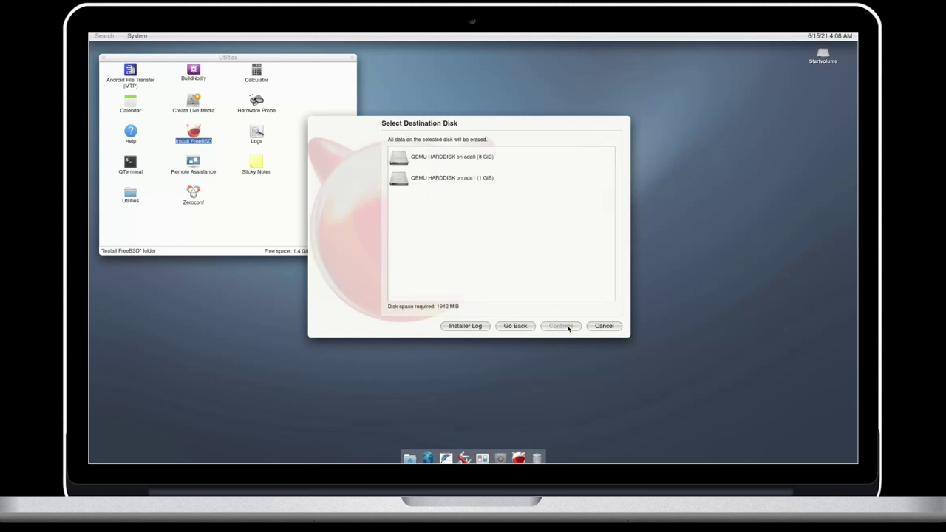
Step: Choose the 8 GiB QEMU HARDDISK on ada0 as the destination disk and agree to erase it
left_click(479, 157)
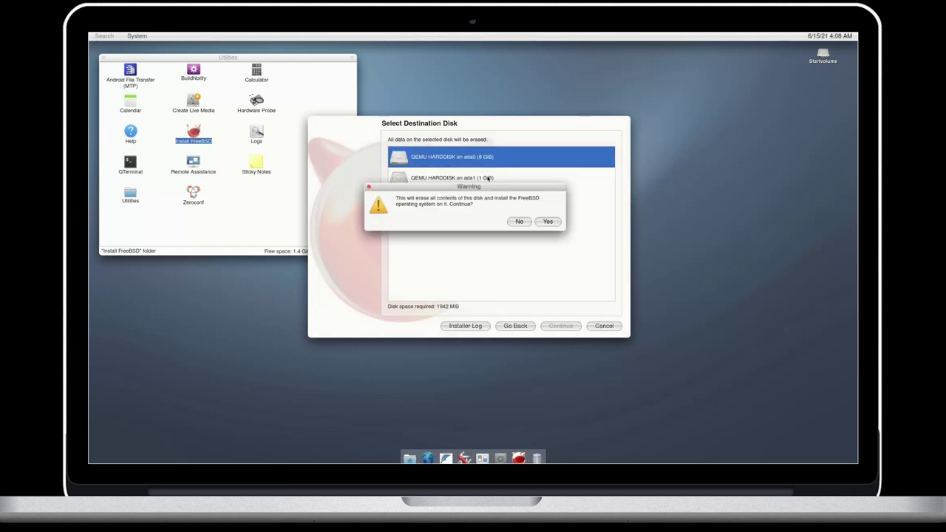
left_click(545, 220)
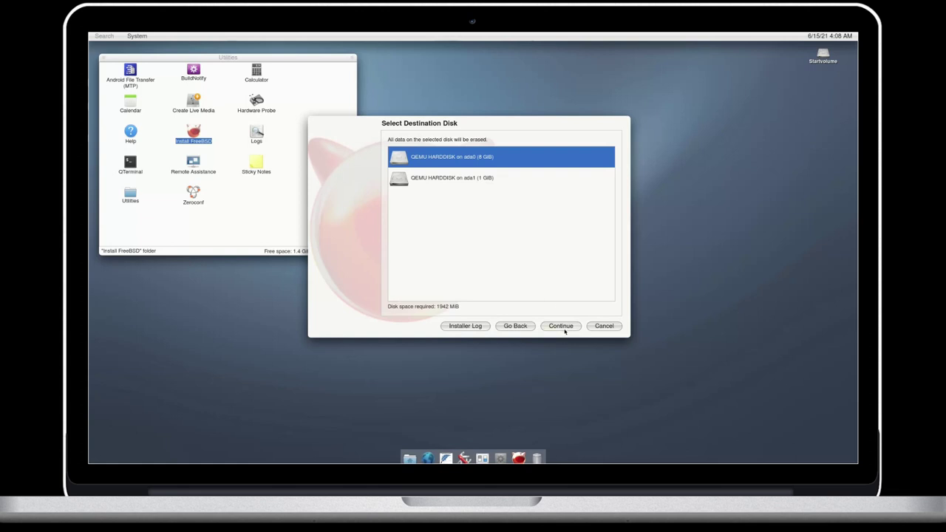
left_click(566, 328)
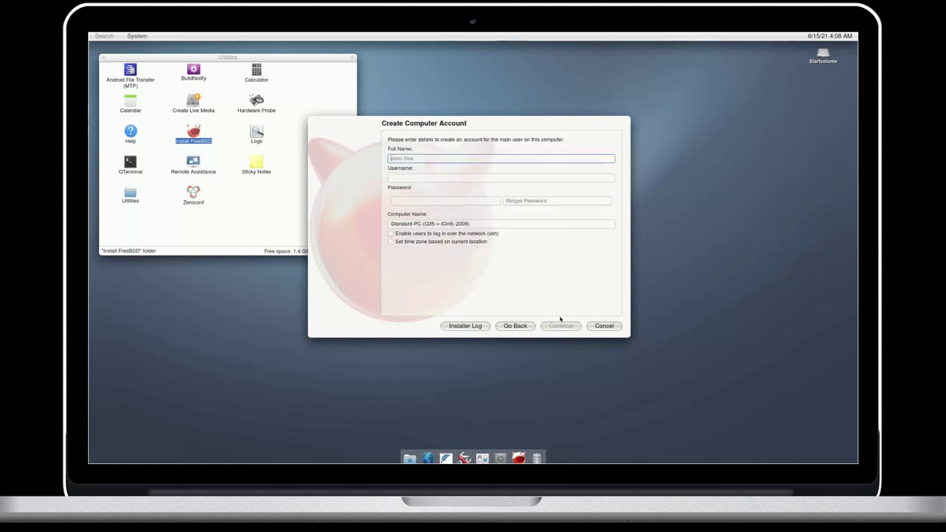
Step: Create the computer account by entering the main user's full name and the password twice, and start the installation
type("DistroScreens")
left_click(421, 204)
type("**********")
key("Tab")
type("**********")
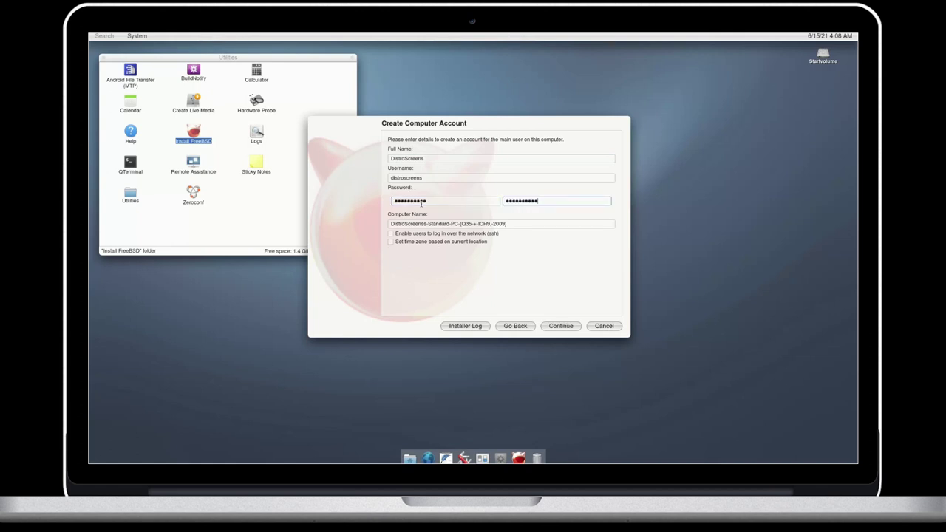
left_click(550, 327)
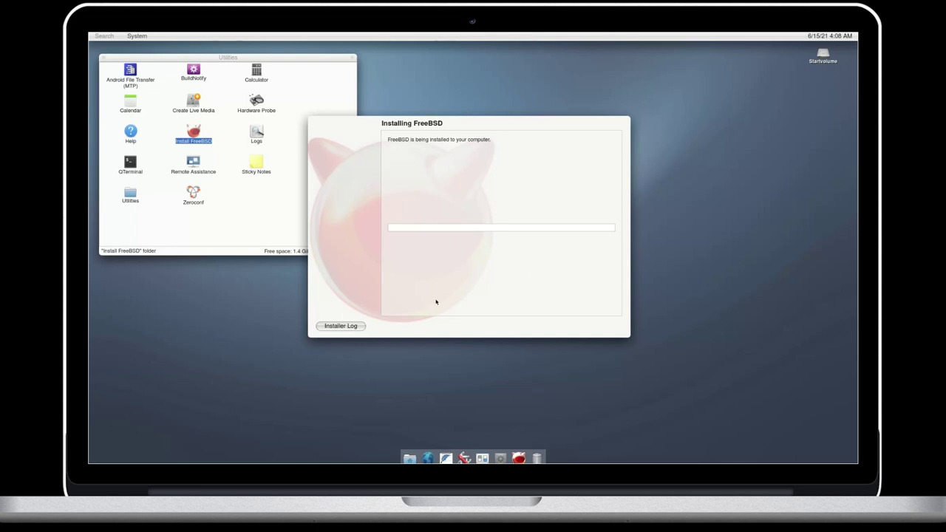
Step: Show the installer log during the installation and restart the machine once it completes
left_click(340, 326)
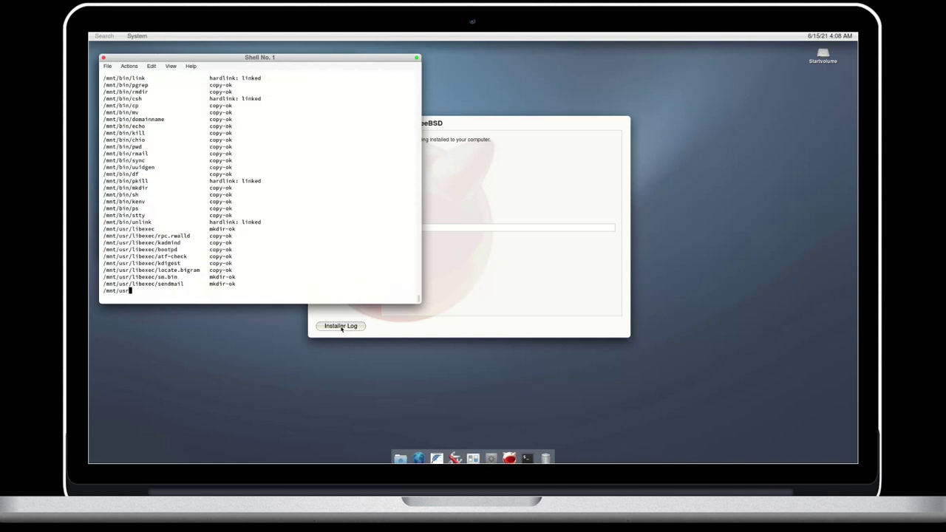
left_click(535, 286)
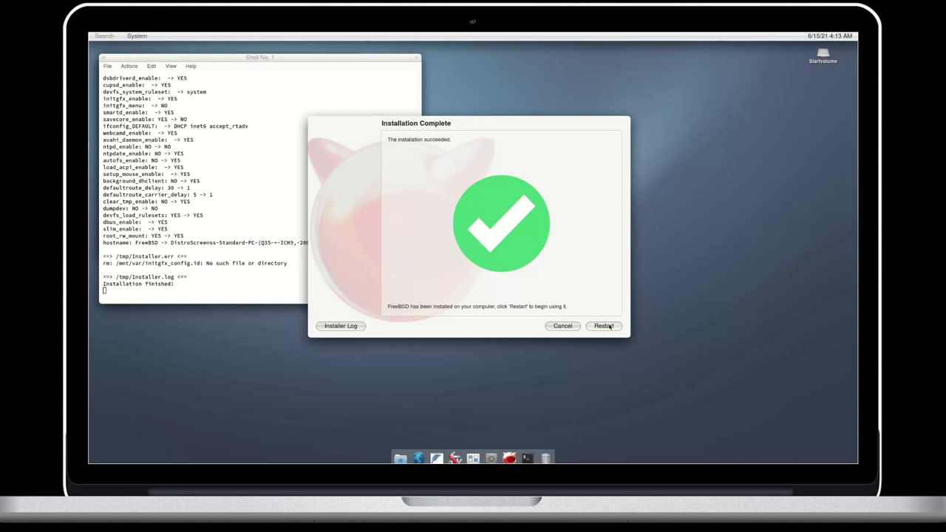
left_click(609, 327)
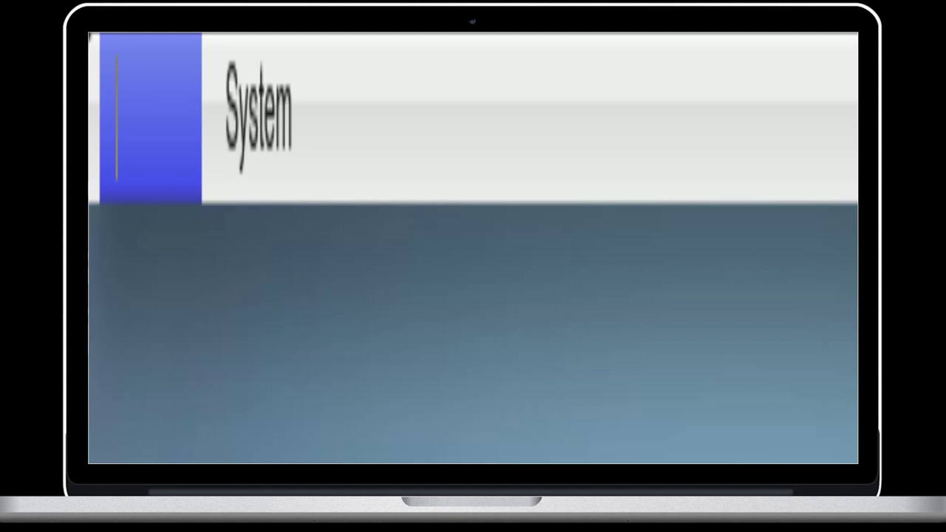
Step: Search the global menu for "shut" and "down", and run the Shut Down command
type("shut")
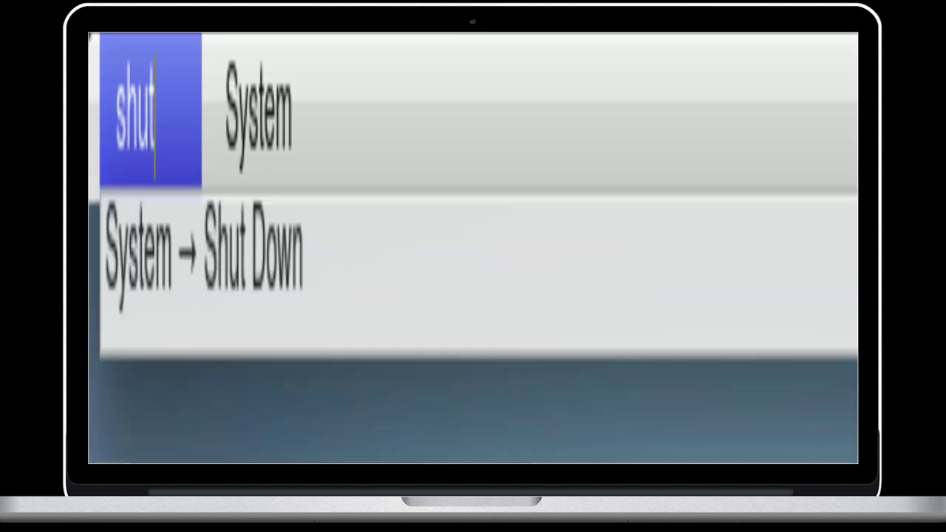
type("down")
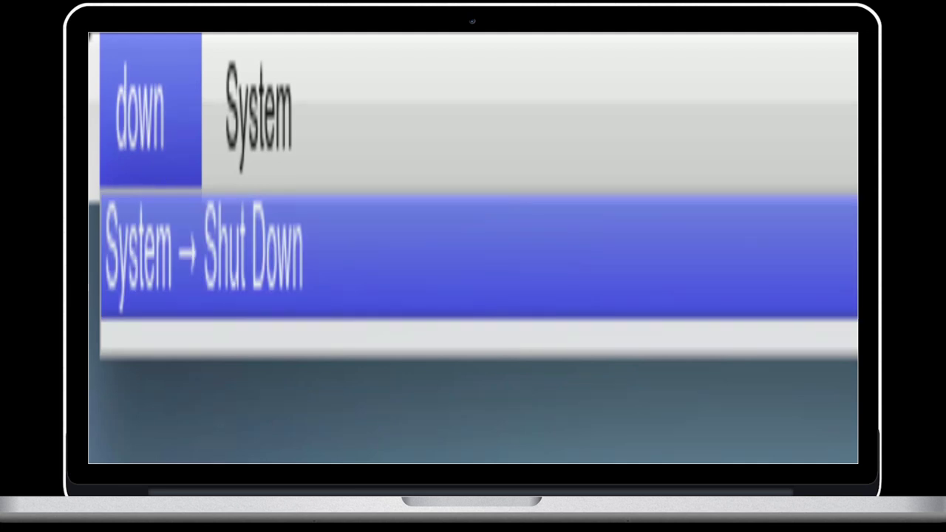
key("Return")
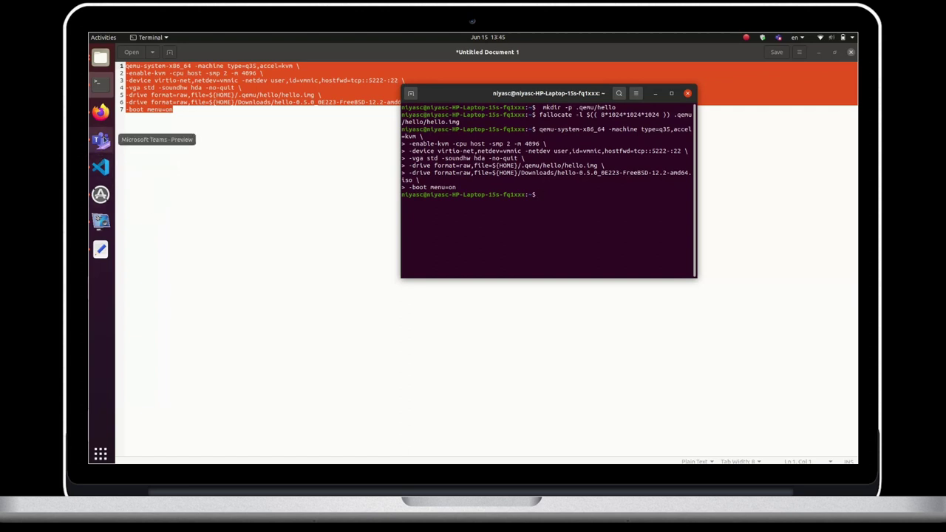
Step: Switch to Firefox and read the helloSystem QEMU instructions on restarting after the installation
left_click(107, 124)
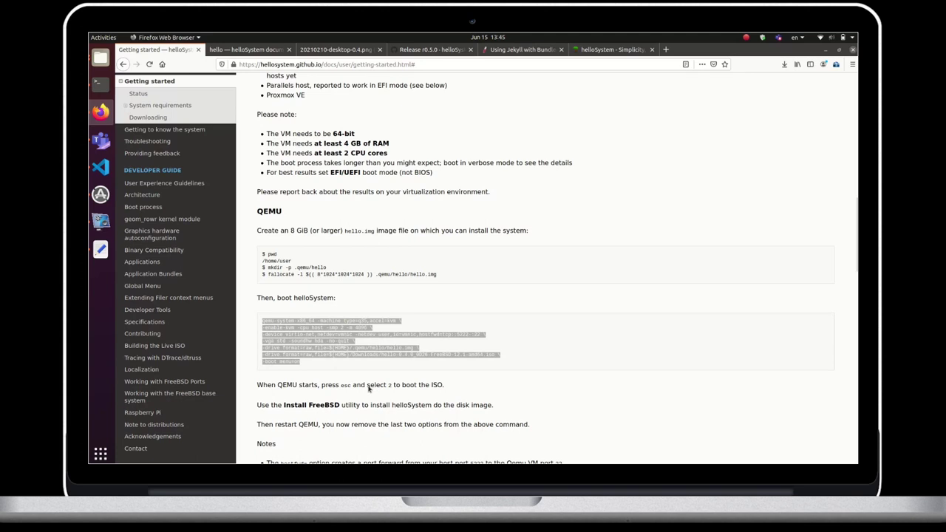
scroll(377, 395, "down", 2)
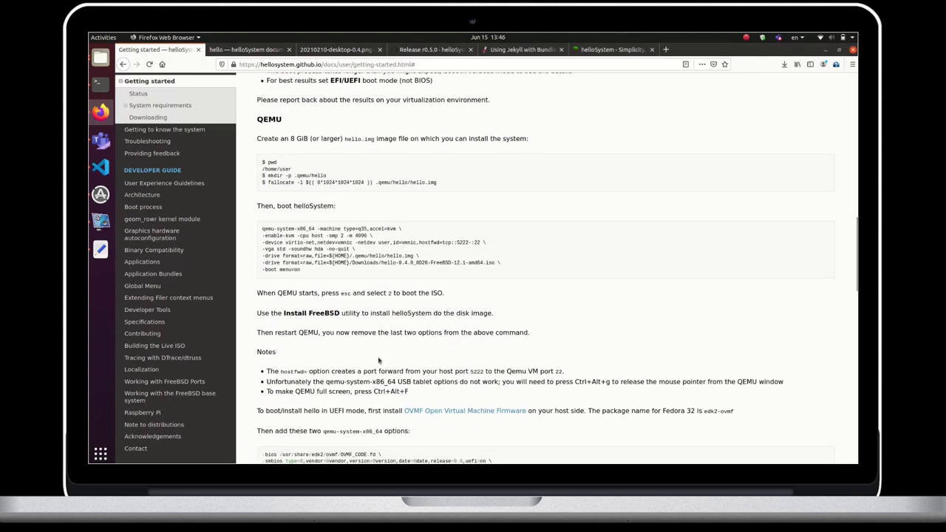
left_click_drag(400, 333, 472, 334)
left_click(441, 312)
Step: Switch to the text editor and remove the ISO drive and boot menu options and the trailing backslash from the QEMU command
key("alt+Tab")
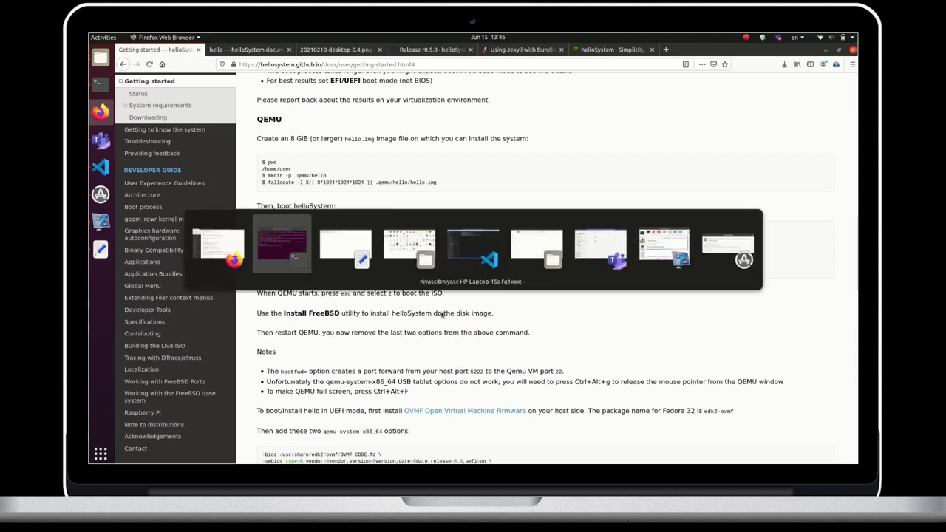
key("alt+Tab")
left_click(178, 110)
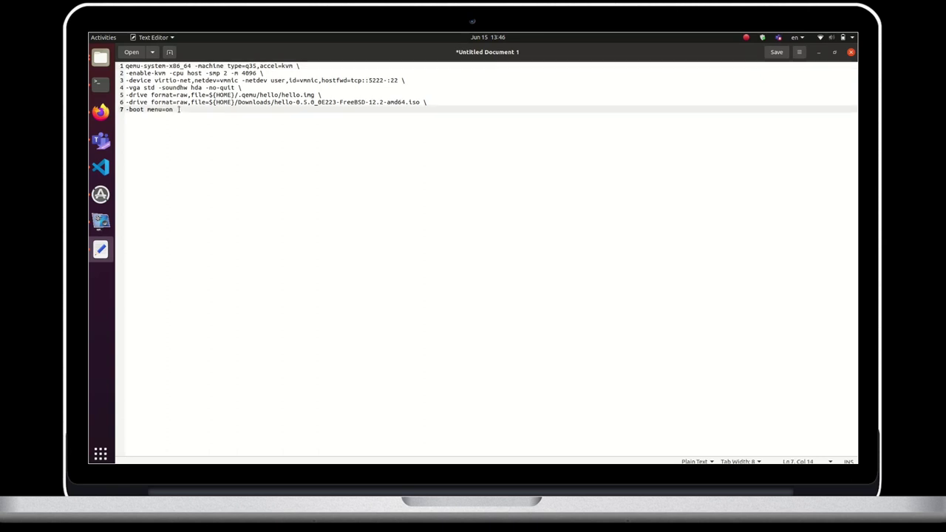
left_click_drag(179, 109, 103, 102)
key("Delete")
key("BackSpace")
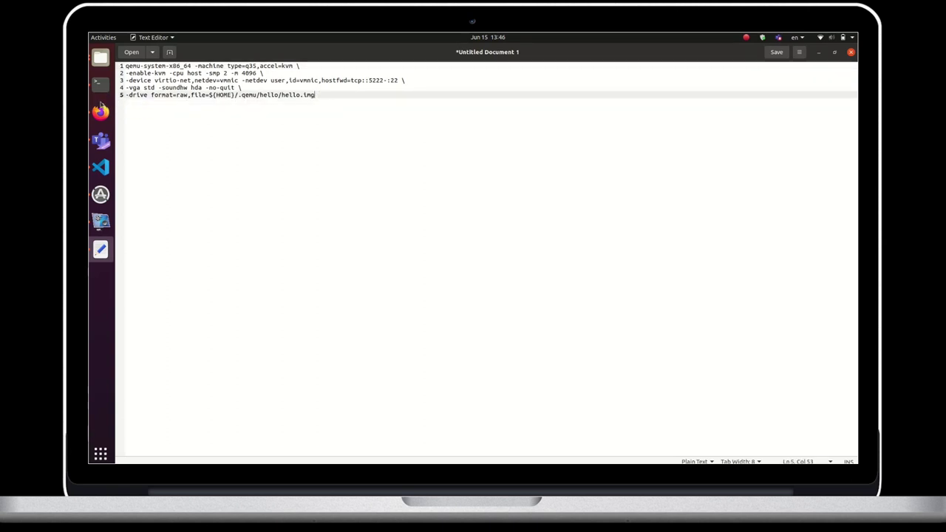
Step: Copy the entire shortened QEMU command and run it in the terminal to boot the installed system
key("ctrl+a")
key("ctrl+c")
left_click(101, 110)
key("alt+Tab")
key("alt+Tab")
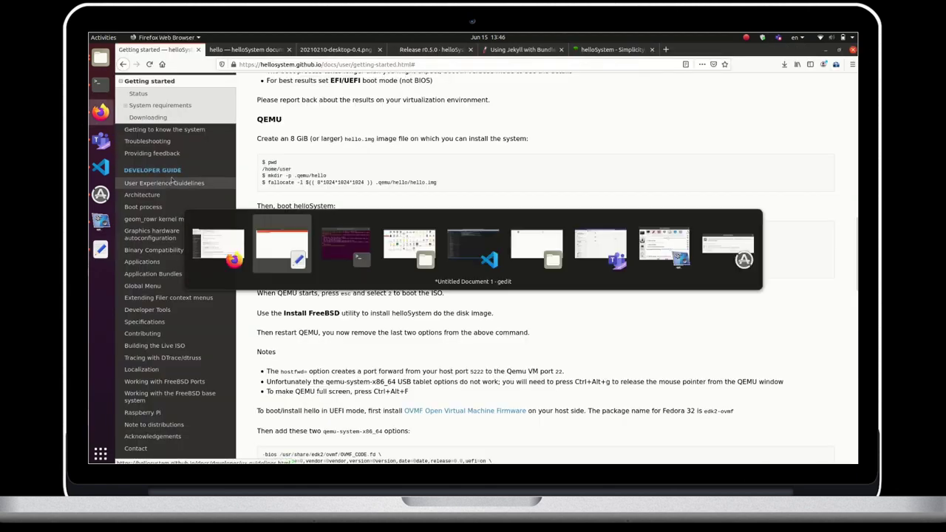
key("ctrl+shift+v")
key("Return")
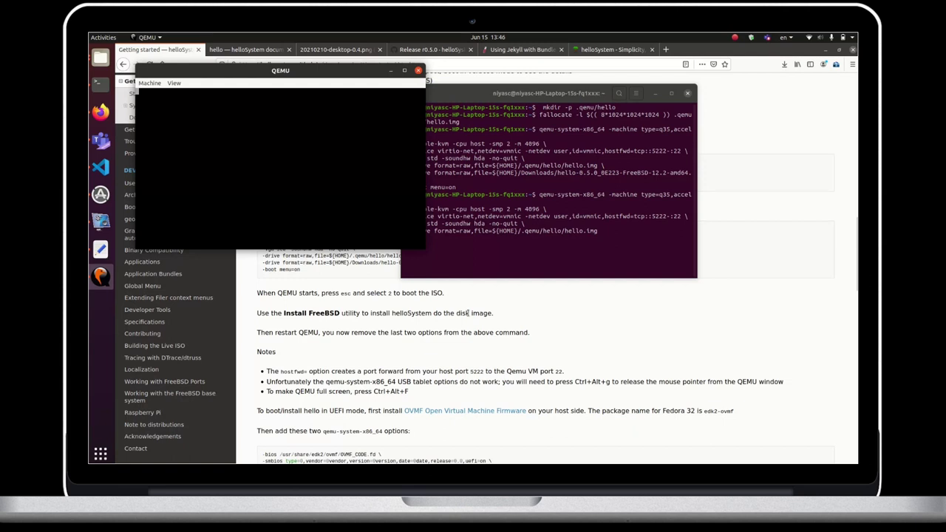
Step: Read on through the helloSystem guide's UEFI, Parallels and Proxmox VE notes down to the Downloading section
scroll(470, 448, "down", 3)
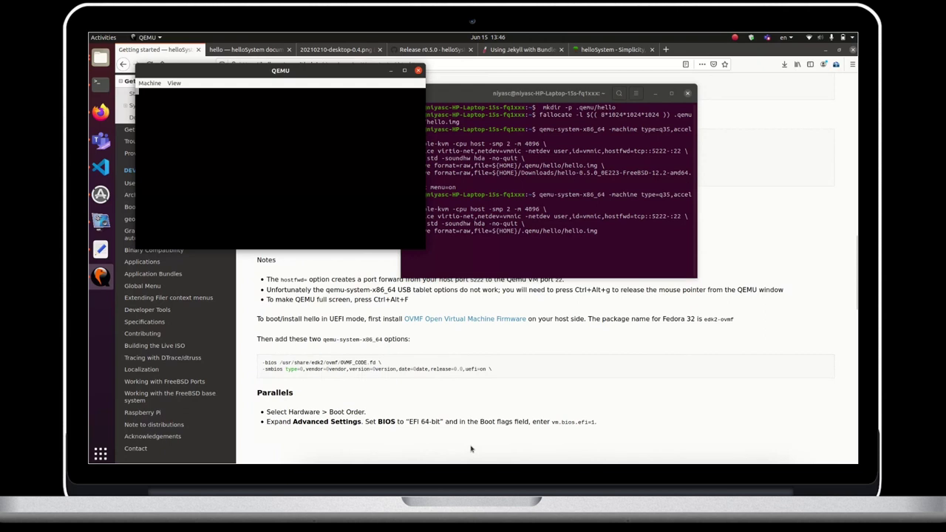
scroll(470, 449, "down", 1)
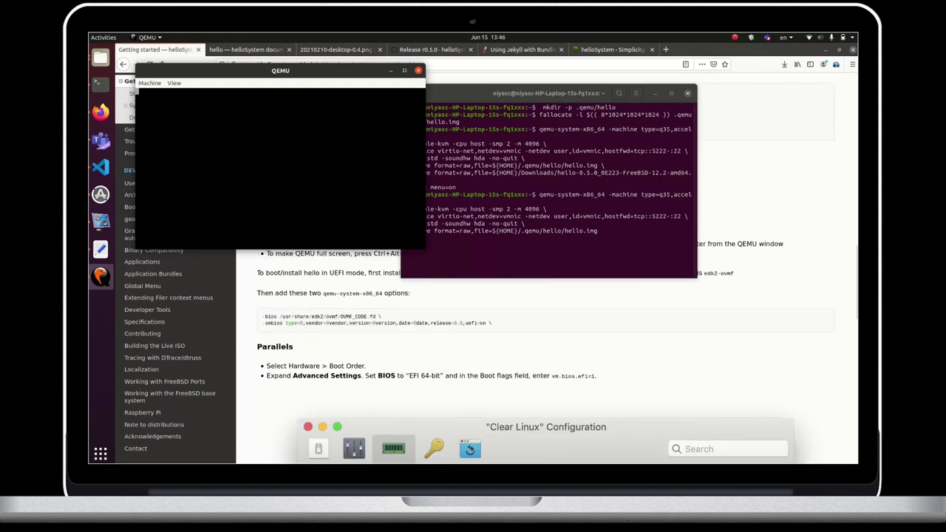
scroll(471, 439, "down", 3)
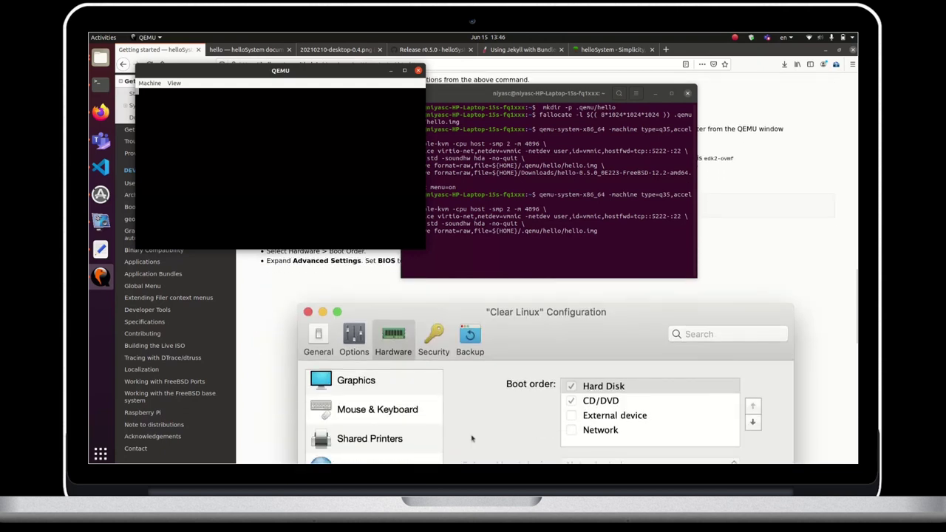
scroll(472, 439, "down", 12)
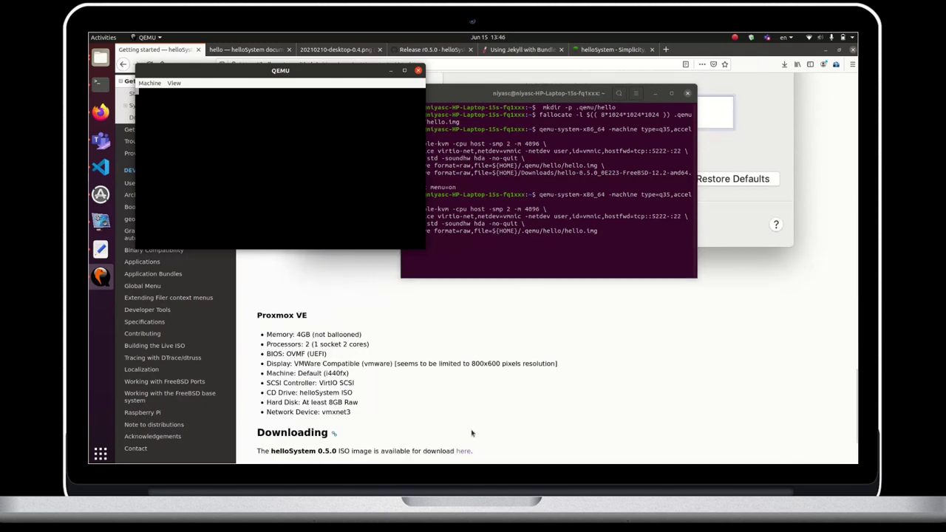
scroll(471, 433, "down", 3)
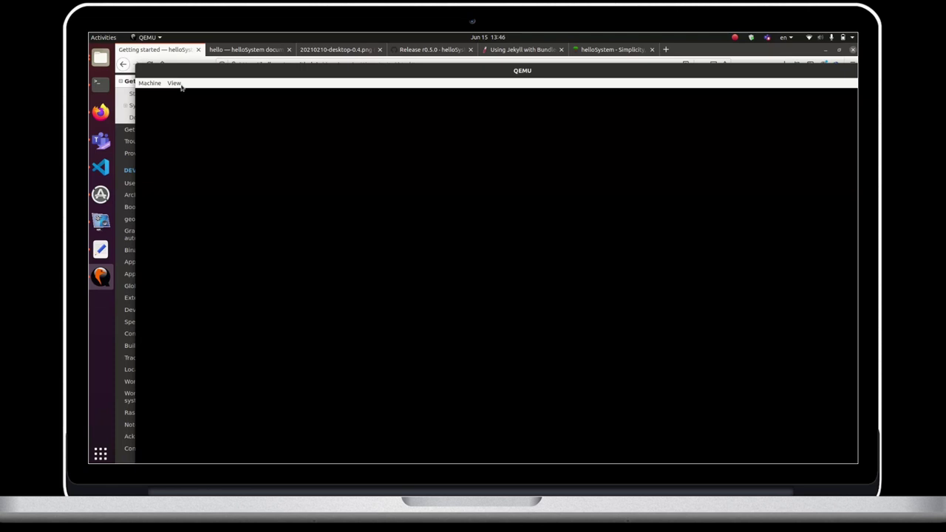
Step: Switch the QEMU window to full screen and go through the Welcome assistant until it finishes
left_click(180, 84)
left_click(186, 103)
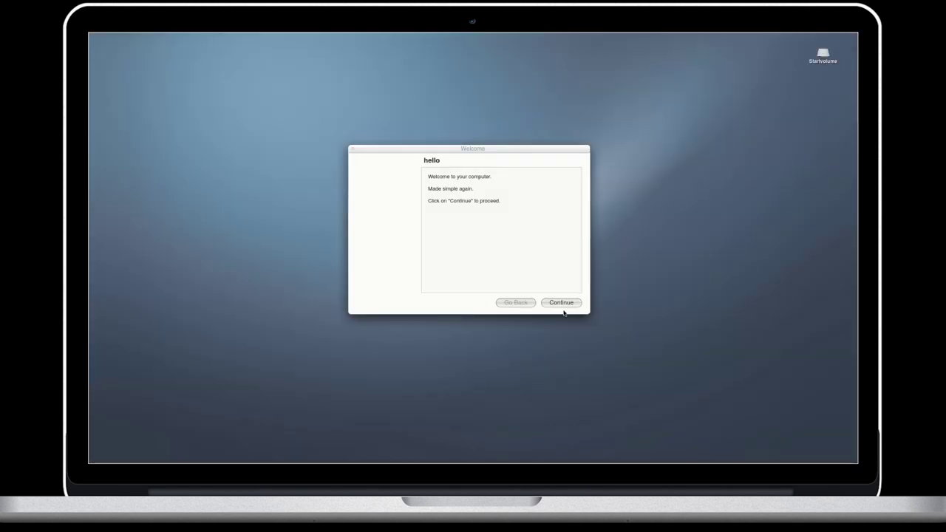
left_click(566, 303)
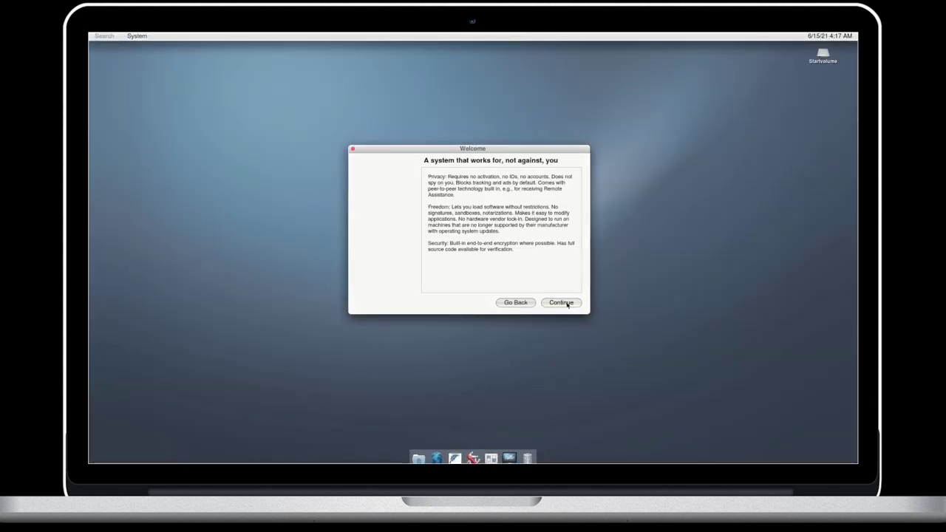
left_click(566, 303)
left_click(566, 303)
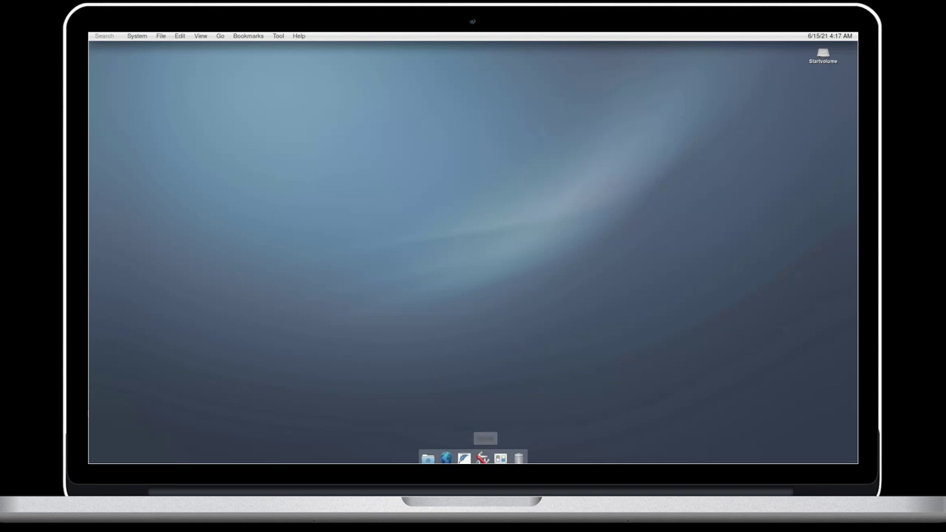
Step: Open the Utilities folder, launch Zeroconf from it, and close its window after viewing it
left_click(483, 458)
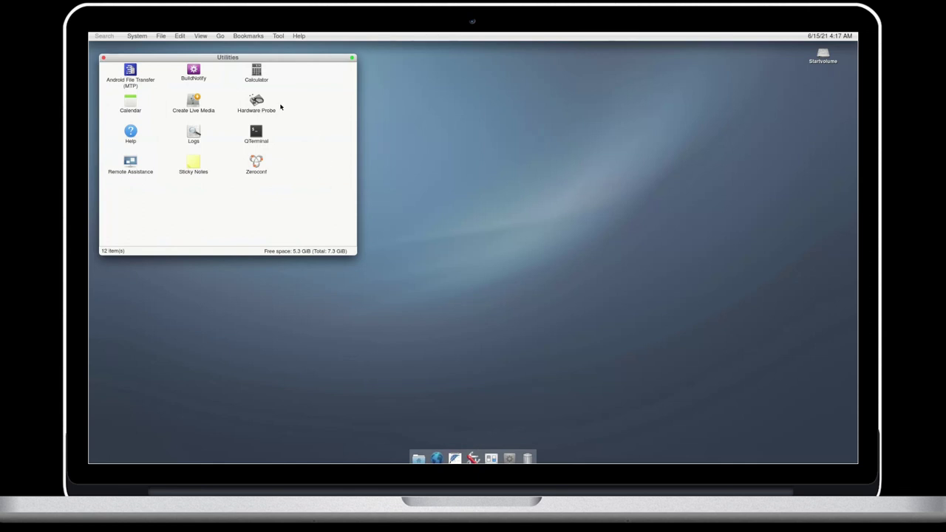
left_click(256, 164)
double_click(256, 164)
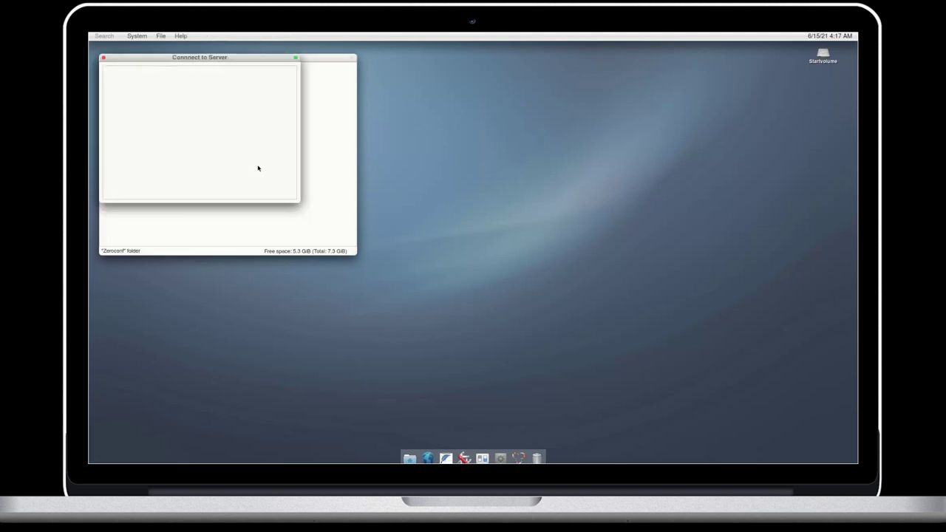
left_click(104, 58)
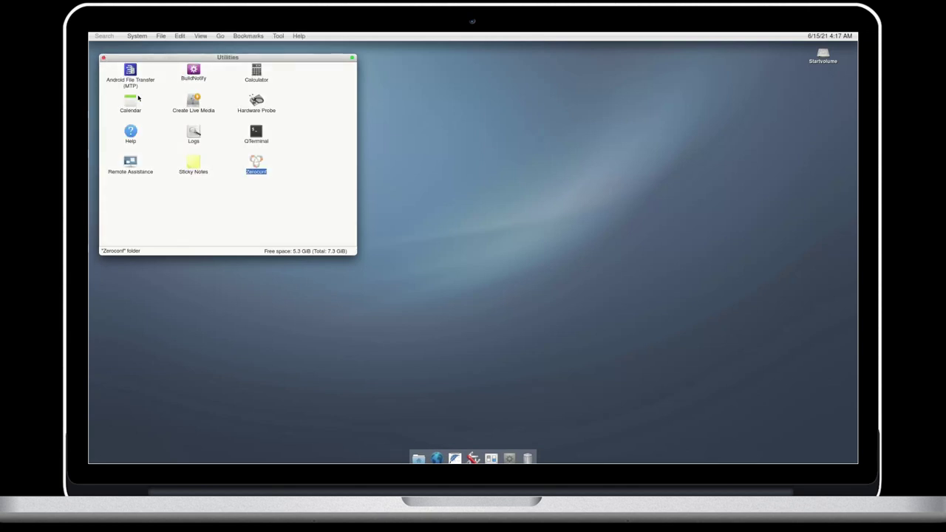
Step: Launch BuildNotify from the Utilities folder, and open and close Calculator and Calendar
left_click(136, 86)
left_click(204, 78)
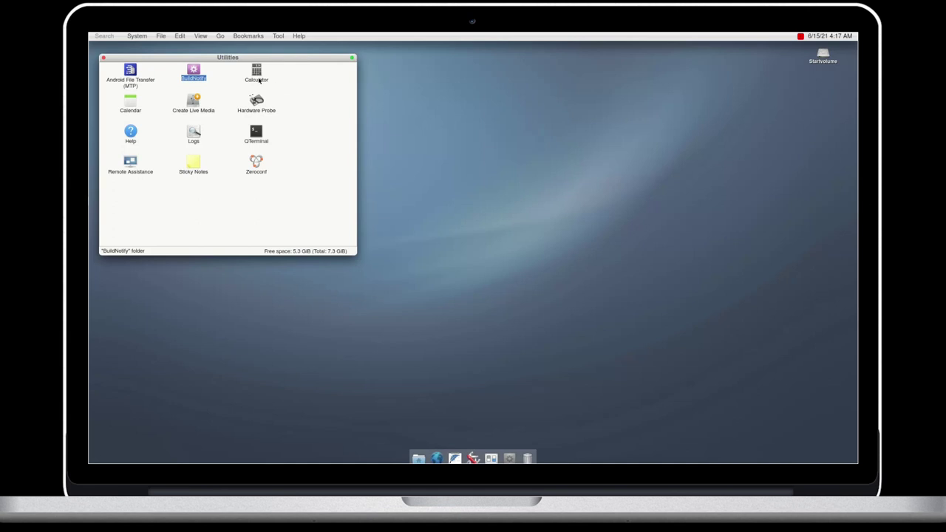
double_click(259, 77)
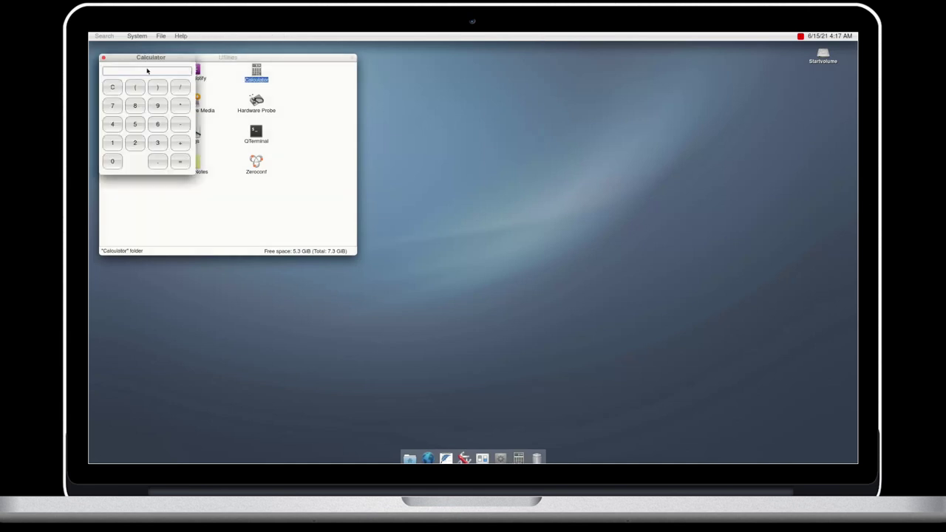
left_click(103, 57)
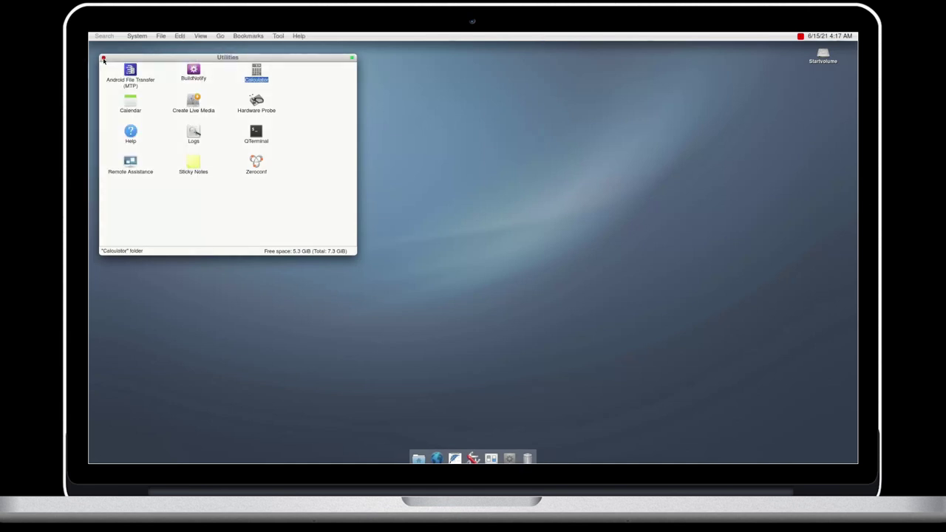
double_click(124, 104)
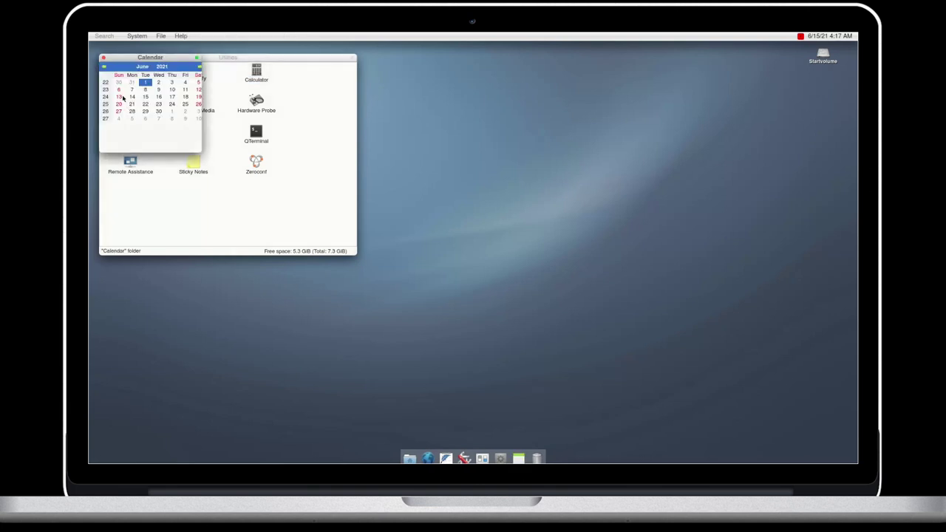
left_click(104, 57)
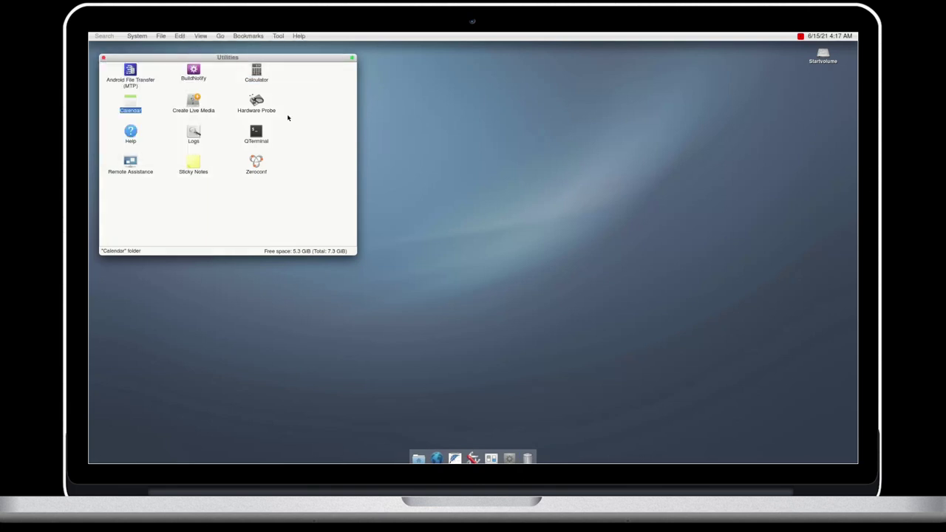
Step: Open Hardware Probe, enter the sudo password, and show the collected hardware probe files
double_click(257, 108)
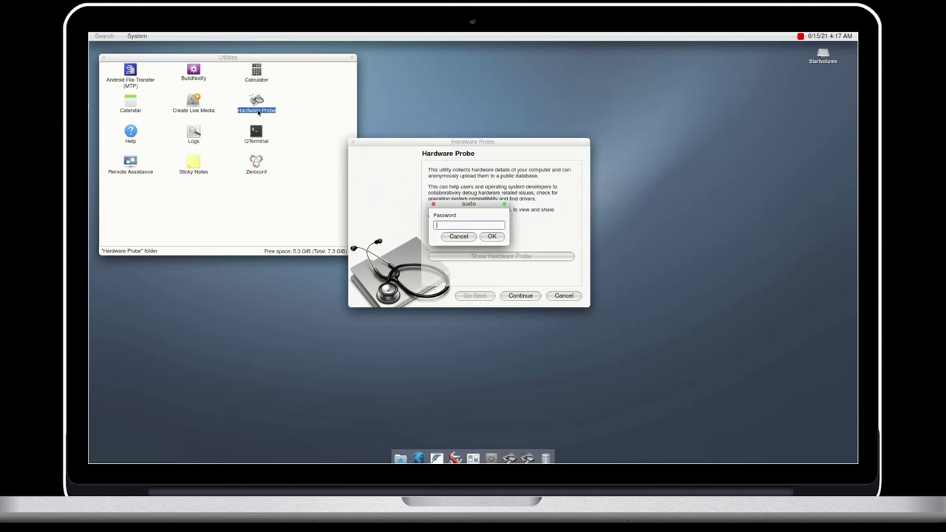
type("********")
key("Return")
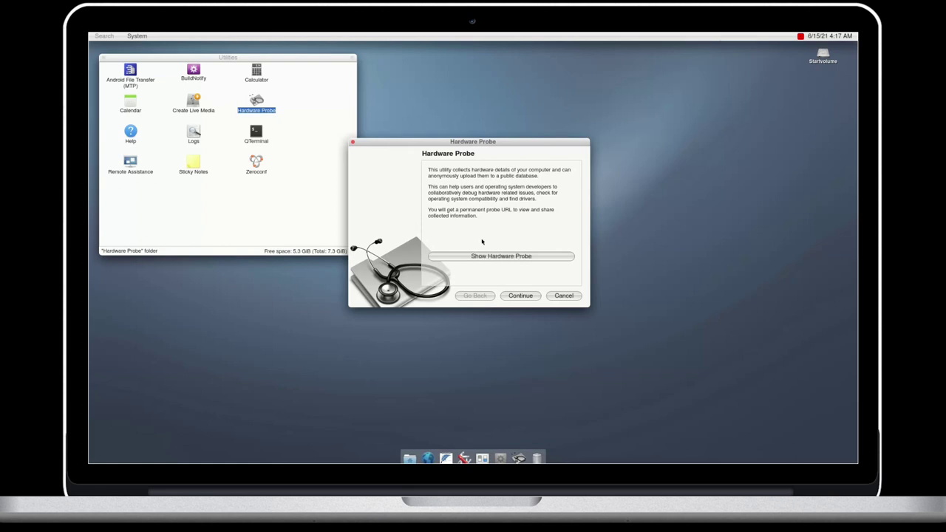
left_click(483, 257)
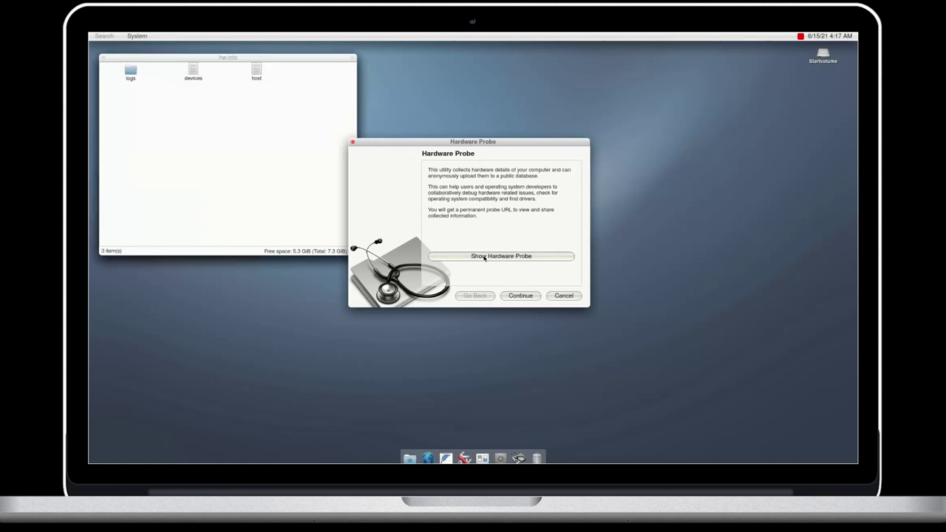
Step: Continue through Hardware Probe to upload the collected probe, and quit the utility
left_click(518, 296)
left_click(518, 296)
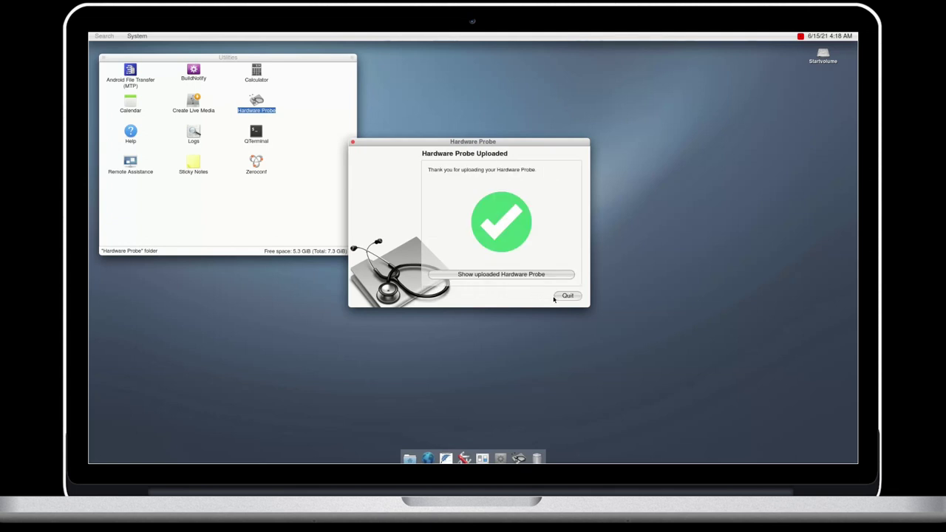
left_click(566, 296)
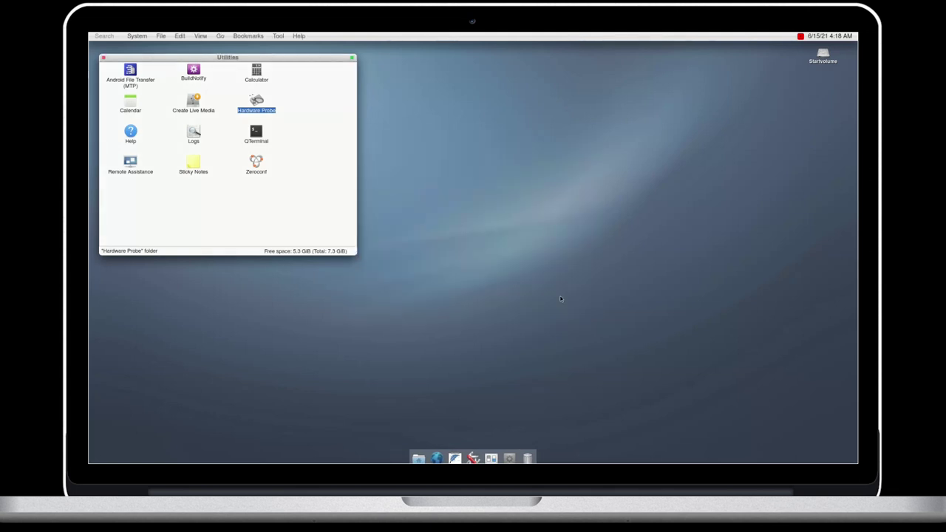
Step: Open QTerminal, move its window clear of the Utilities folder, and try to run neofetch
double_click(256, 133)
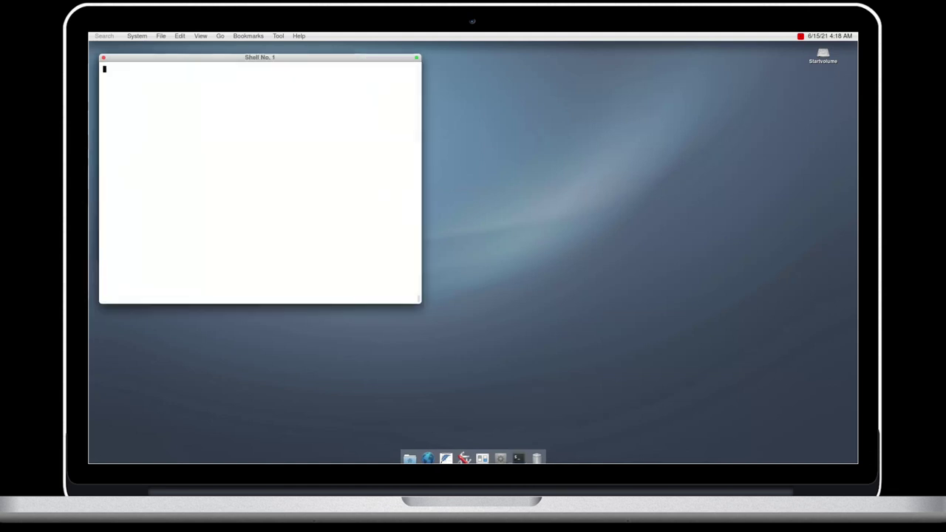
left_click_drag(288, 59, 553, 148)
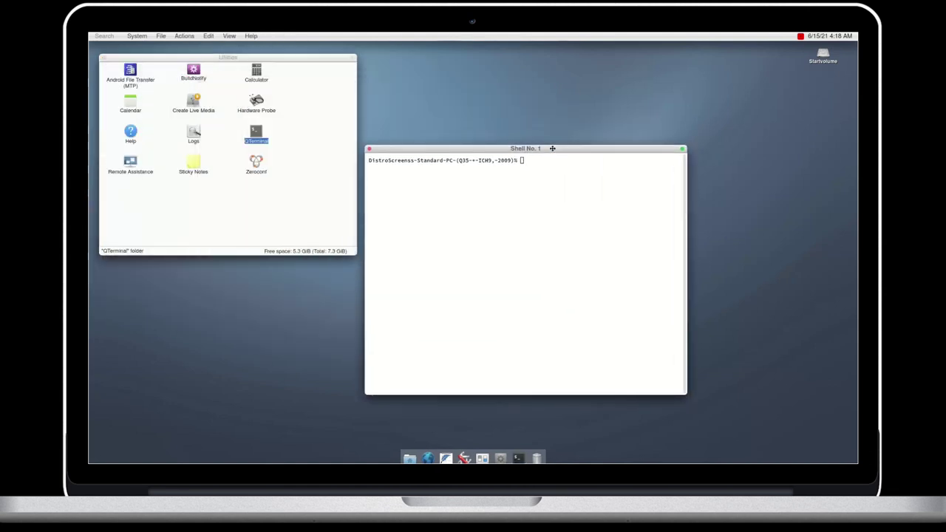
type("neofetch")
key("Return")
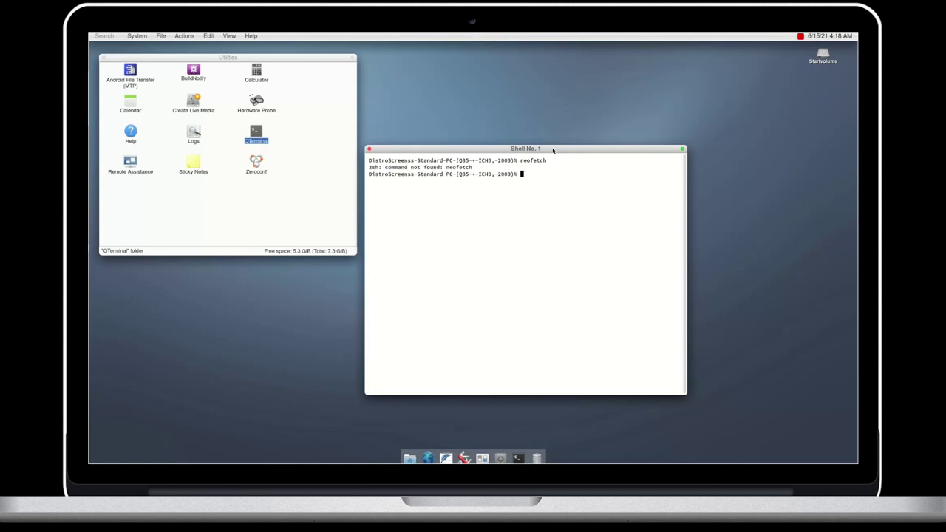
Step: List all home directory files with ls -a, query the system details with uname -a, and exit the shell
type("ls -a")
key("Return")
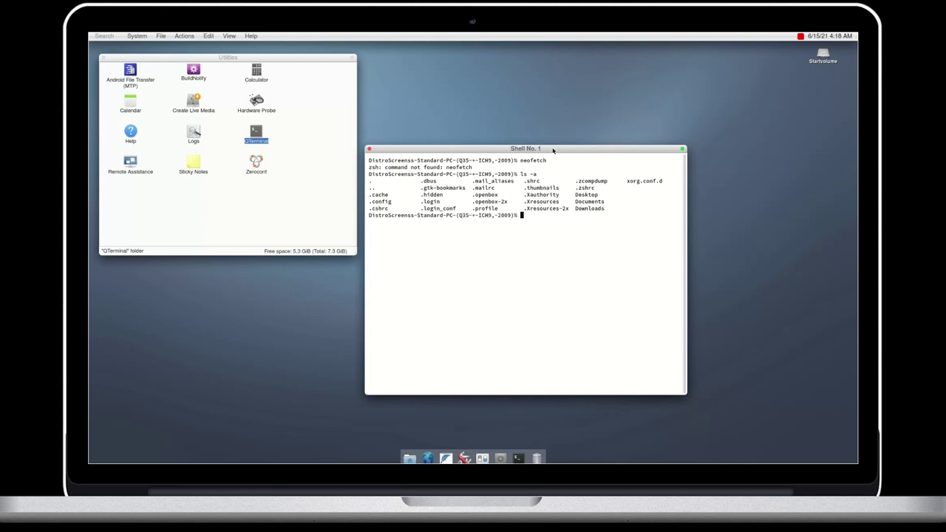
type("uname -a")
key("Return")
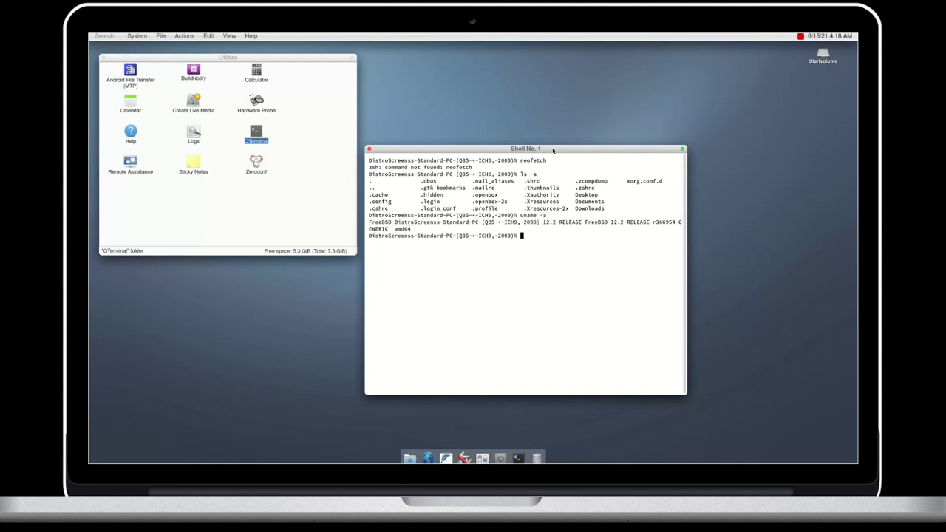
type("exit")
key("Return")
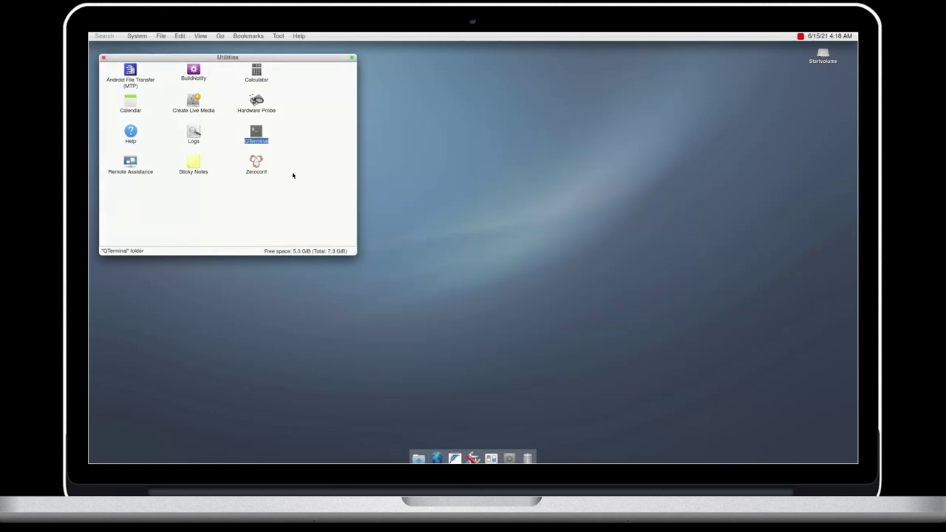
Step: Launch Sticky Notes and move the hello note just below the Startvolume icon
double_click(184, 170)
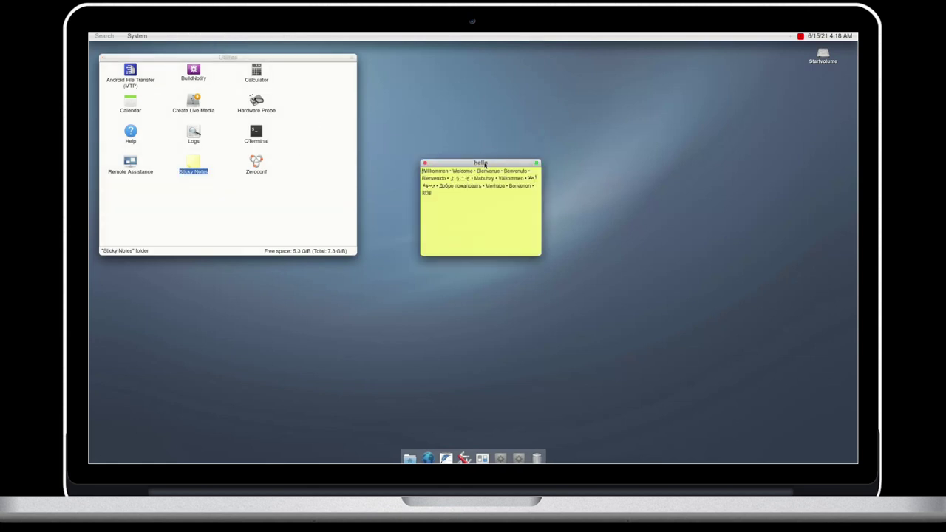
left_click_drag(484, 164, 766, 104)
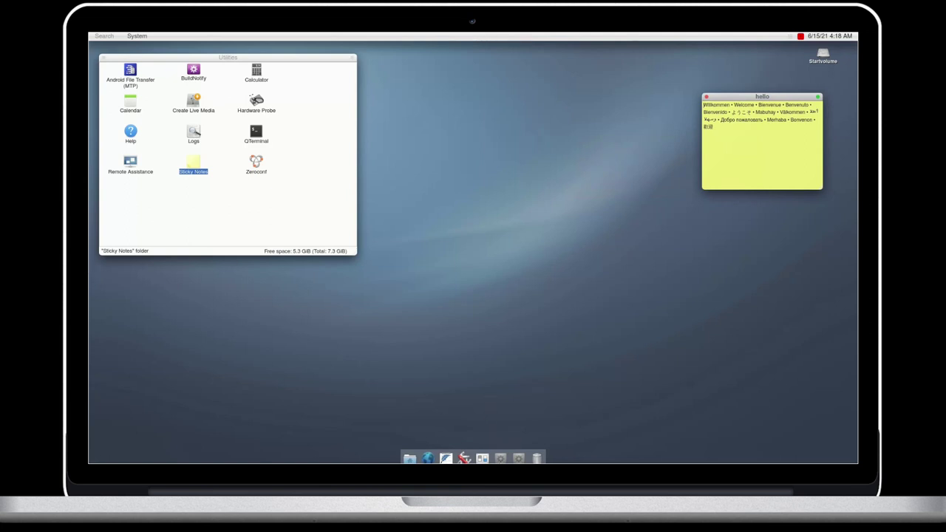
Step: Open the home folder, move its window clear of the Utilities window, and set its view to Detailed List
left_click(409, 459)
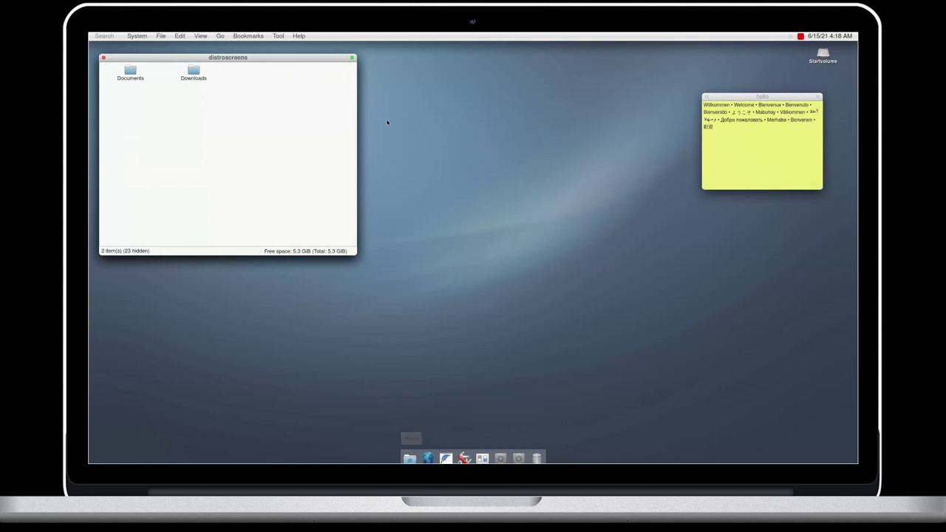
left_click_drag(266, 59, 603, 212)
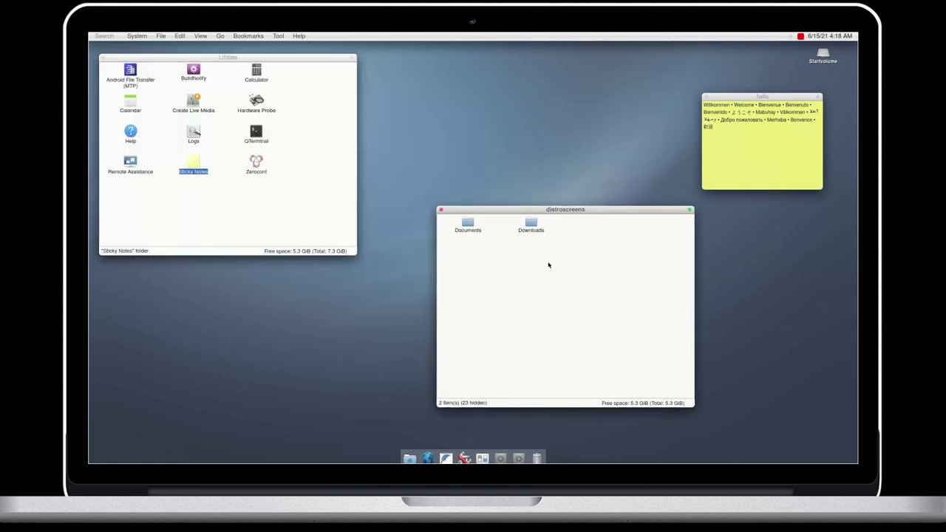
left_click(201, 36)
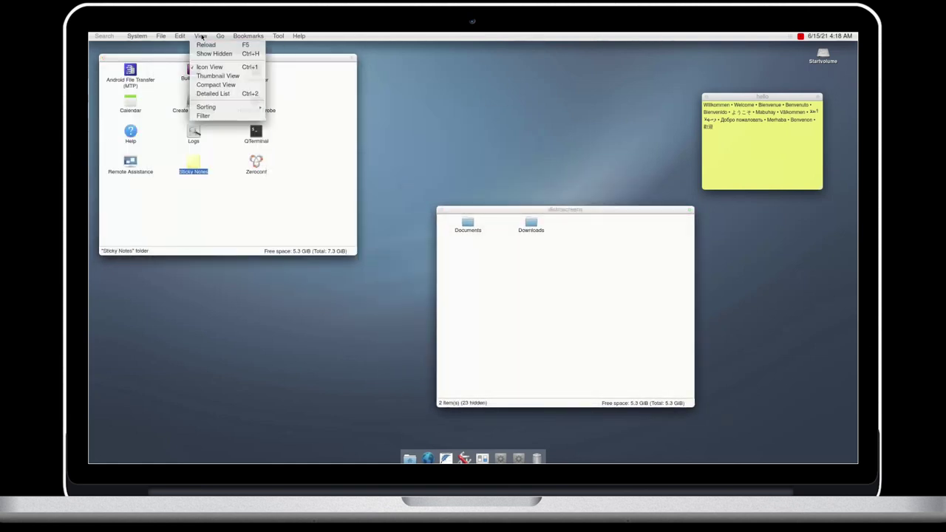
left_click(209, 93)
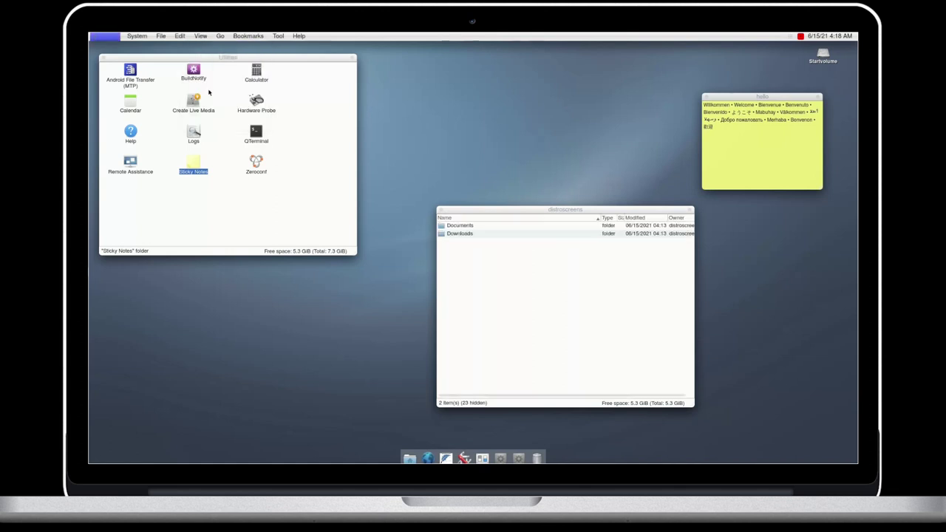
left_click(202, 35)
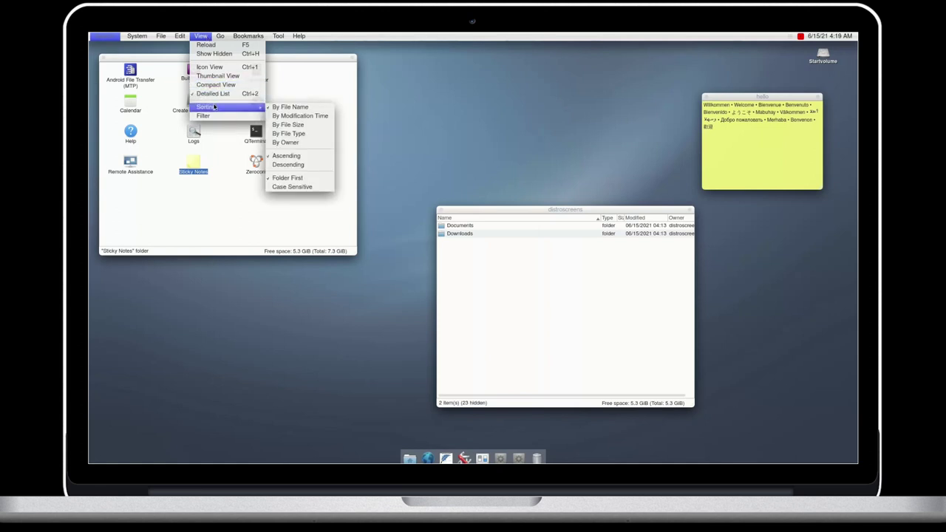
left_click(564, 284)
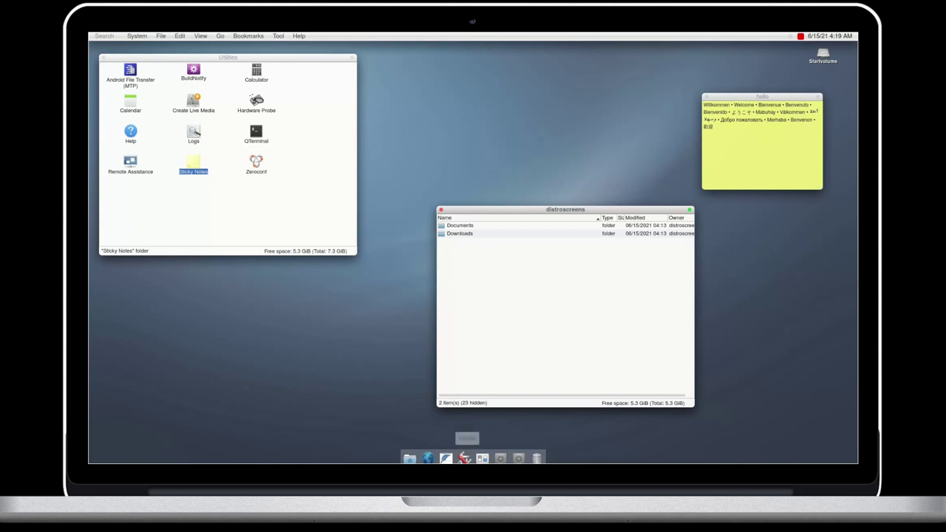
Step: Open the Preferences folder with its window placed below the Utilities window, and launch Boot Environments
left_click(482, 458)
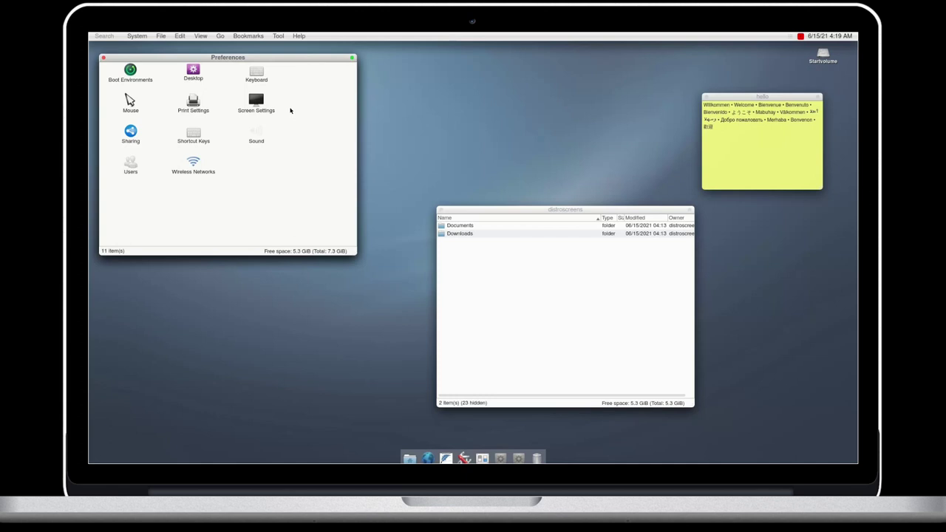
left_click_drag(299, 60, 322, 270)
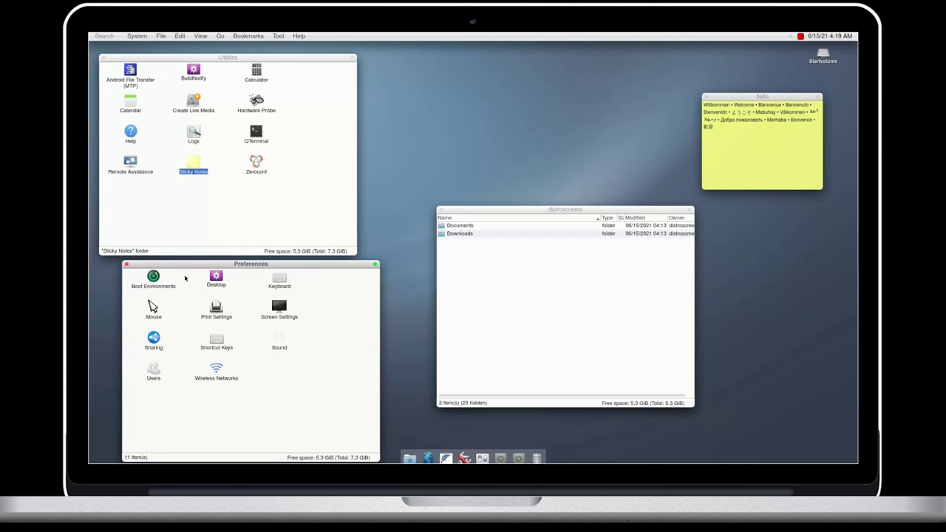
double_click(153, 279)
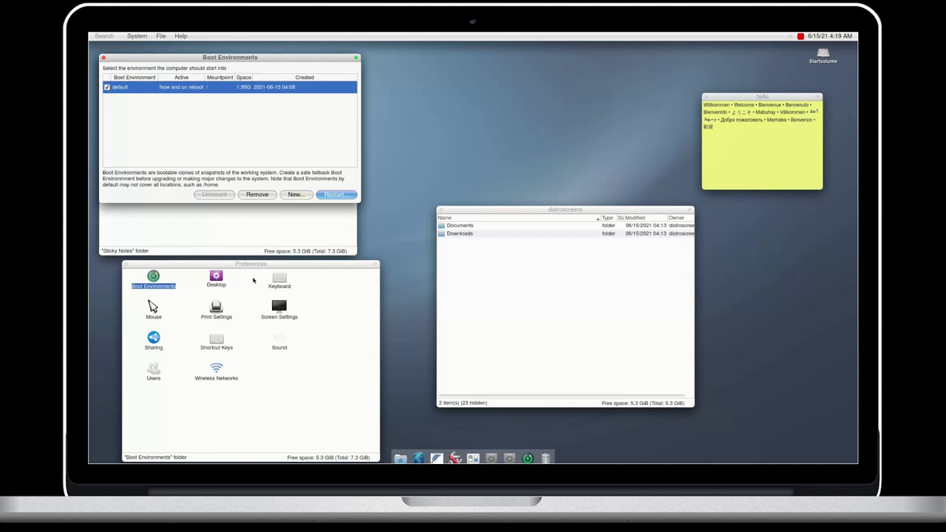
Step: View the Desktop preferences and the Screen Settings layout editor, closing each without changes
double_click(221, 281)
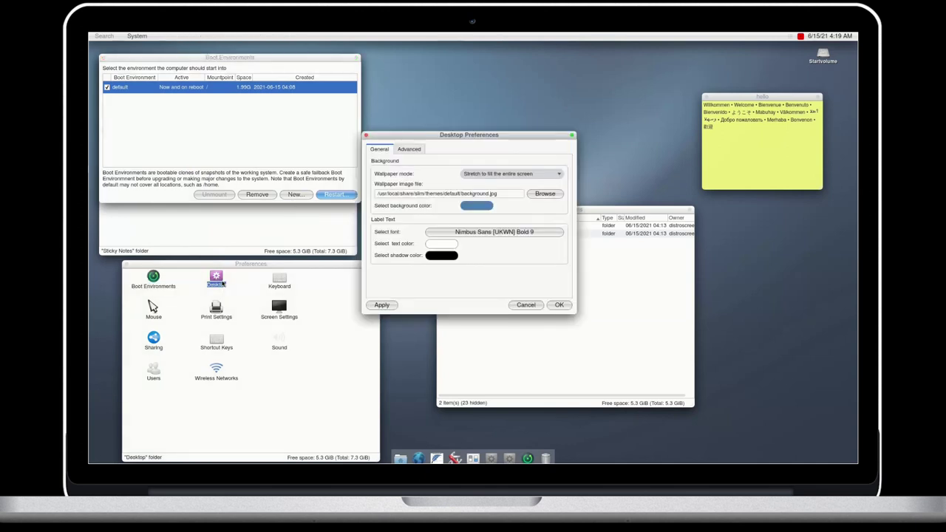
key("Escape")
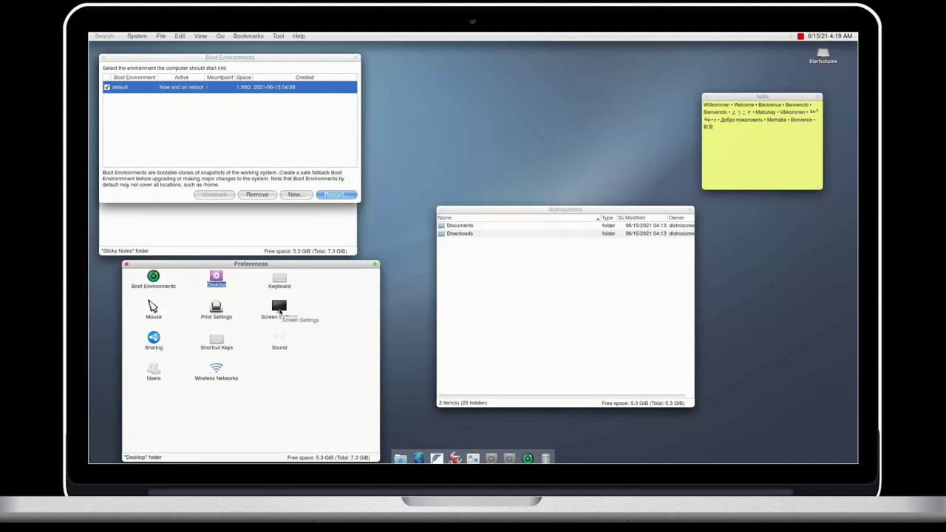
left_click(279, 313)
double_click(279, 313)
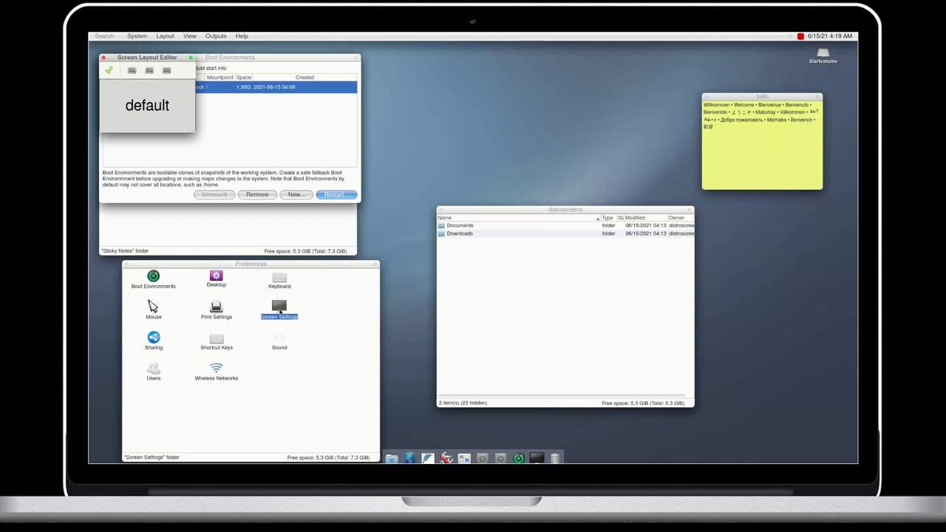
left_click(104, 57)
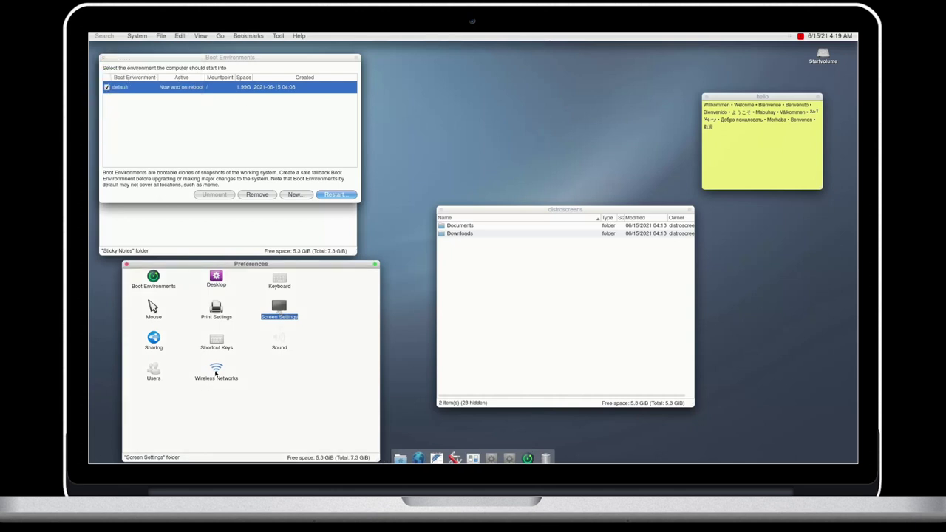
Step: View the Shortcut Keys list and the Sound mixer, closing each without changes
double_click(216, 341)
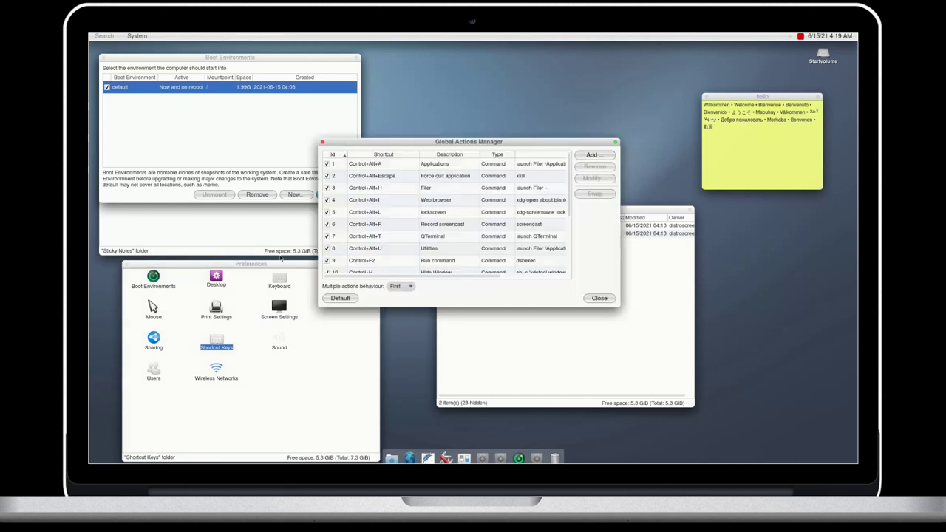
left_click(323, 142)
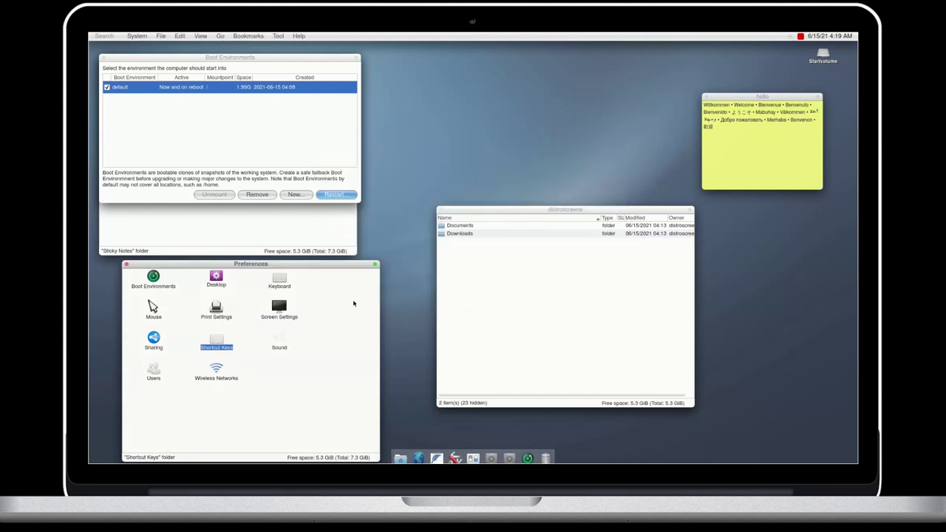
double_click(281, 345)
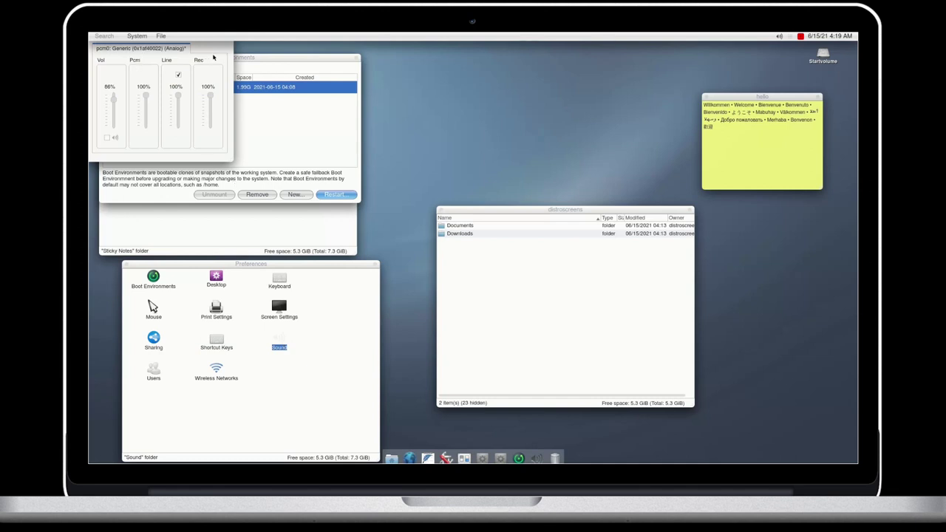
left_click(163, 36)
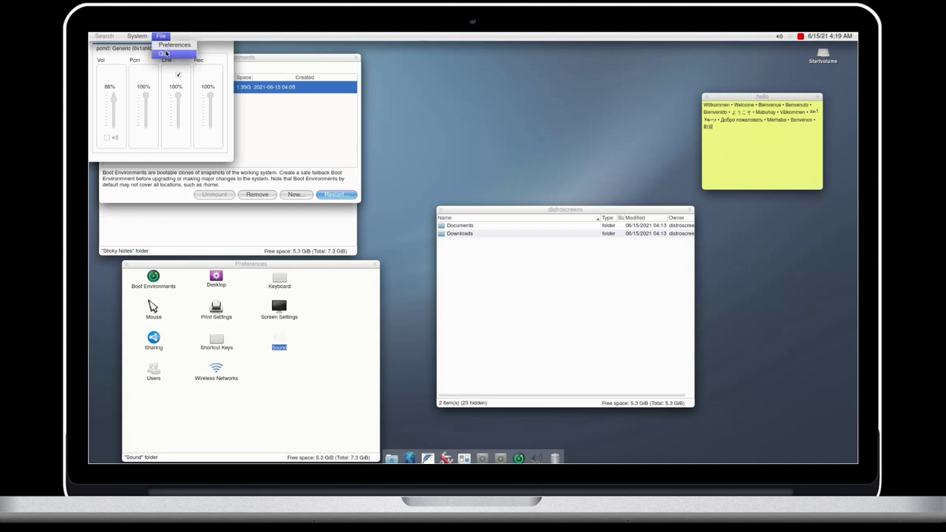
left_click(165, 53)
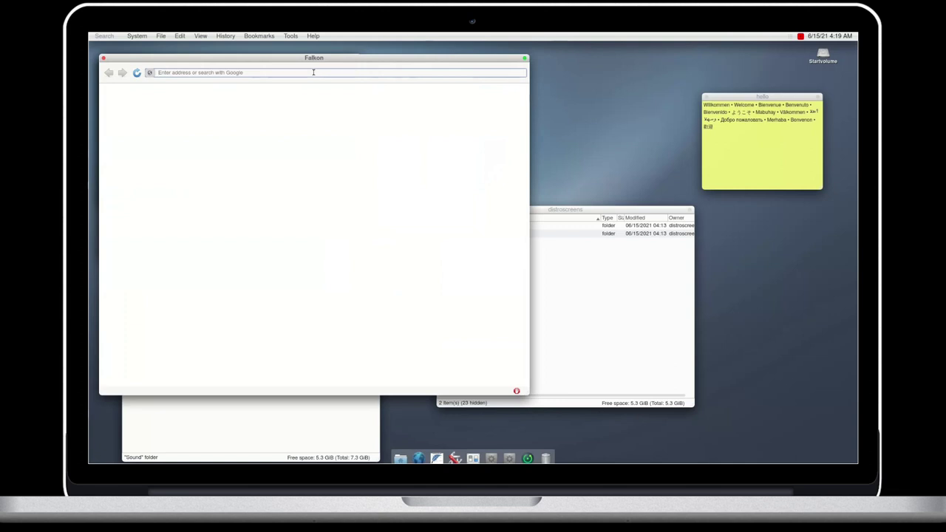
Step: Search Google for hellosystem in the Falkon browser and look through the results page
type("hellosystem")
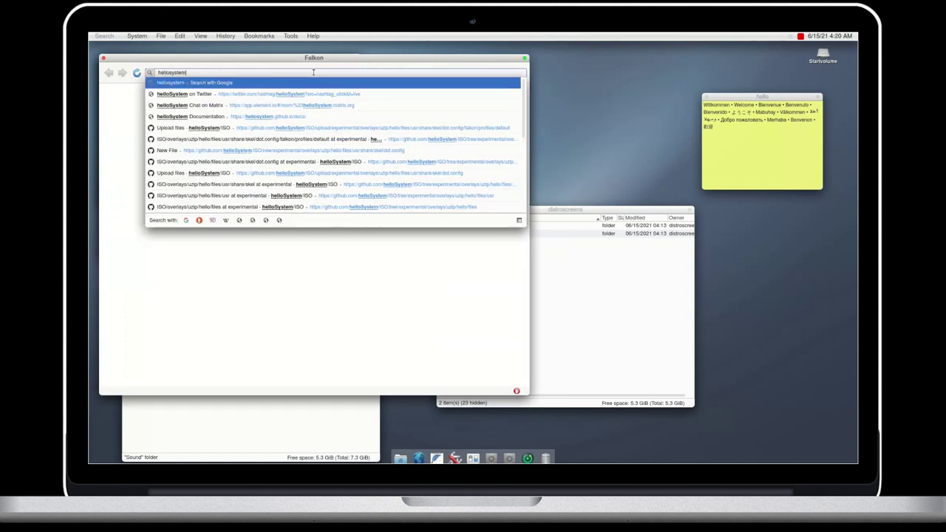
key("Return")
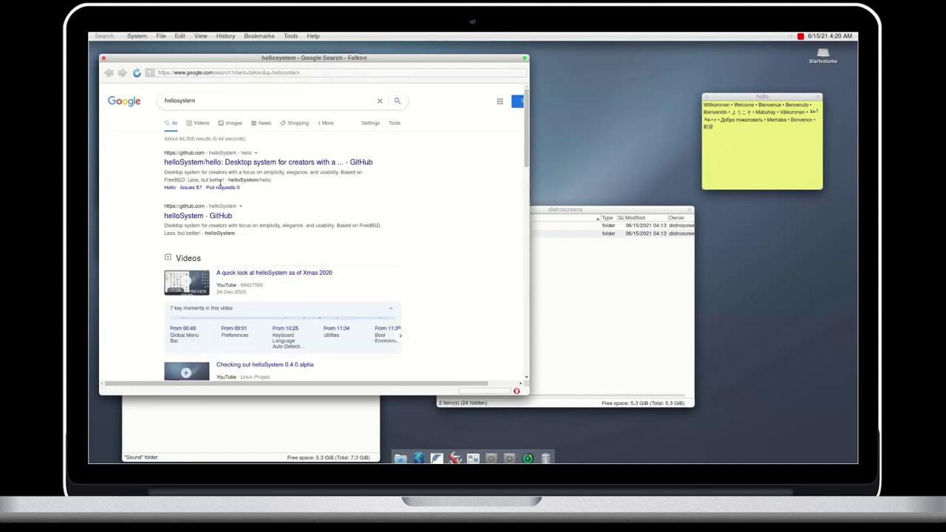
scroll(198, 220, "down", 15)
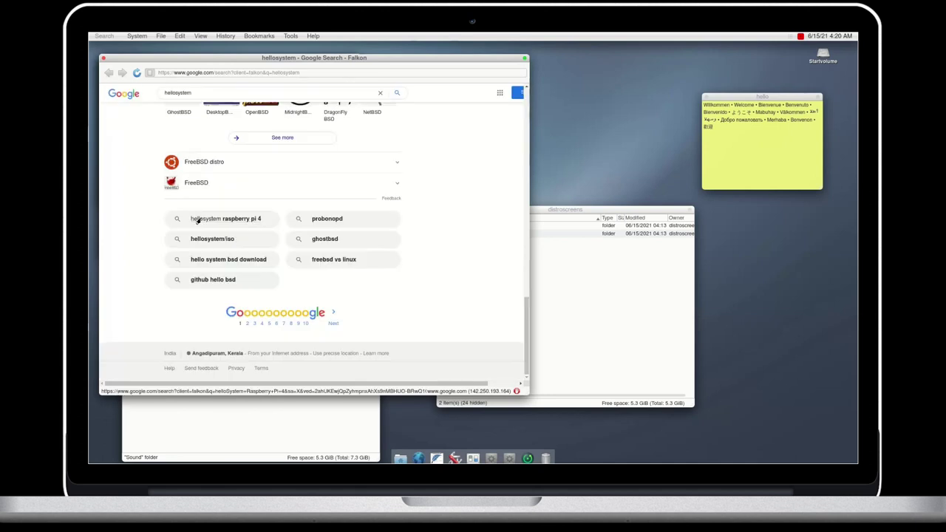
scroll(198, 220, "up", 15)
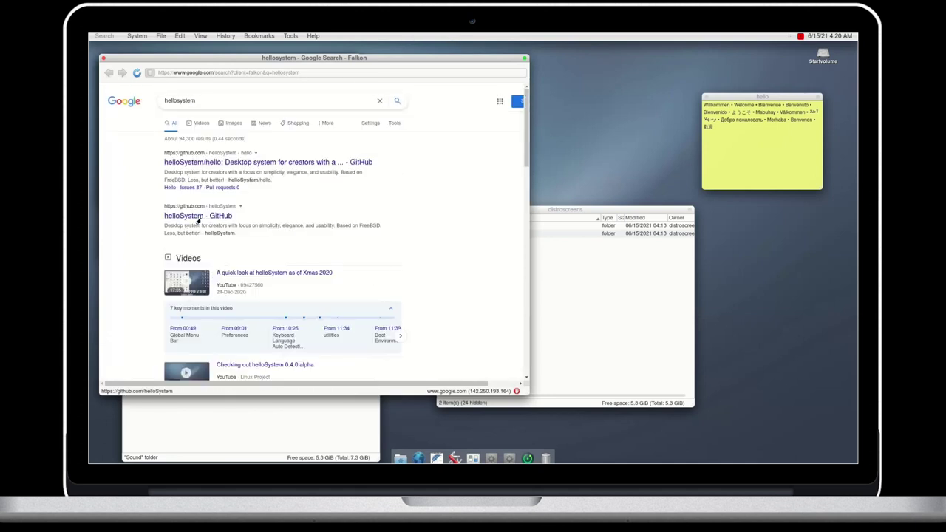
Step: Open the helloSystem/hello GitHub repository and follow its README link to the documentation site
left_click(230, 167)
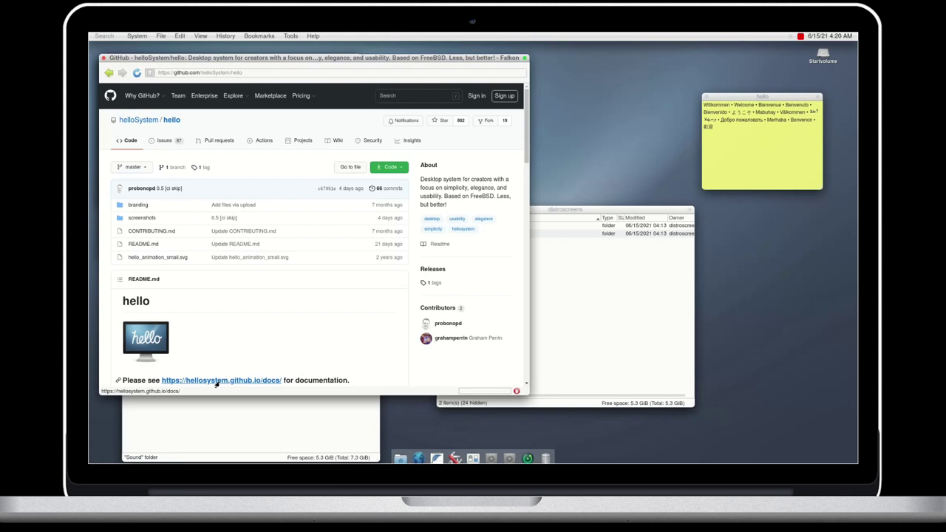
left_click(217, 382)
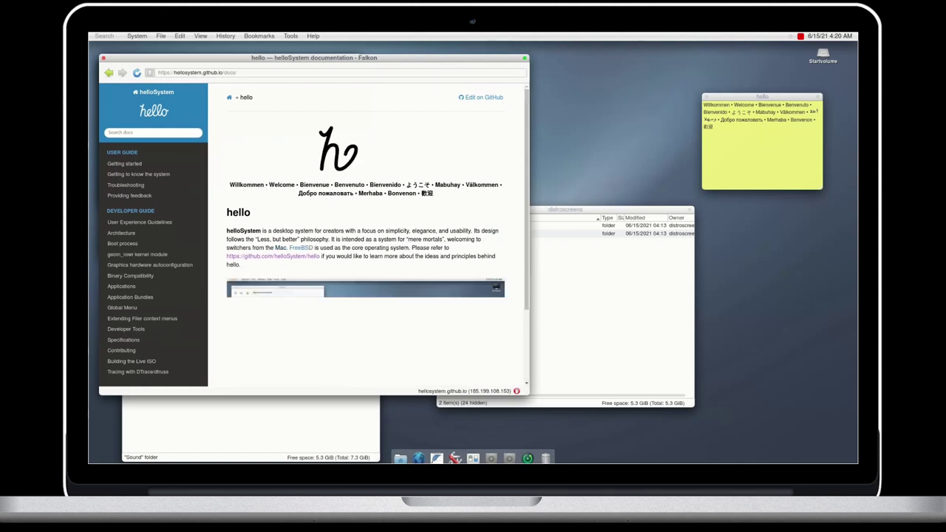
Step: Try to view the About Falkon information, and roll the browser window up to its title bar and back
left_click(313, 36)
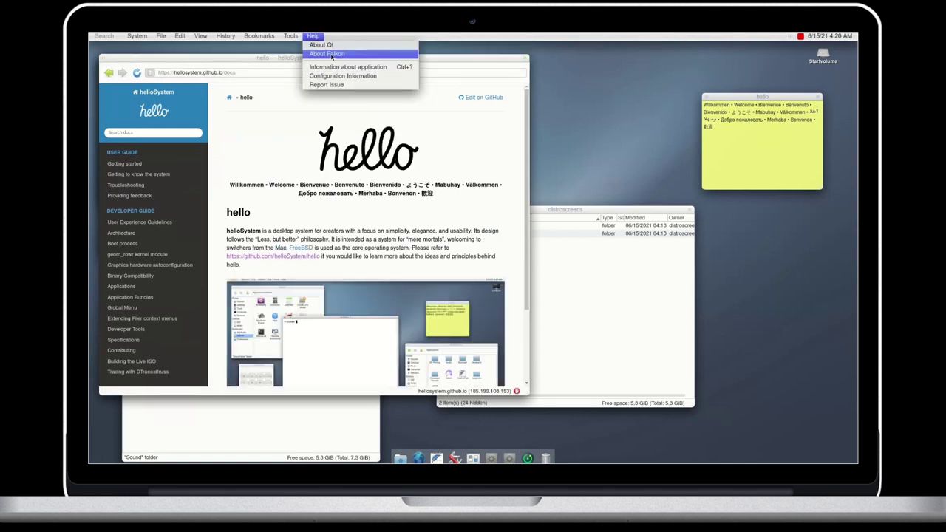
left_click(328, 54)
key("Escape")
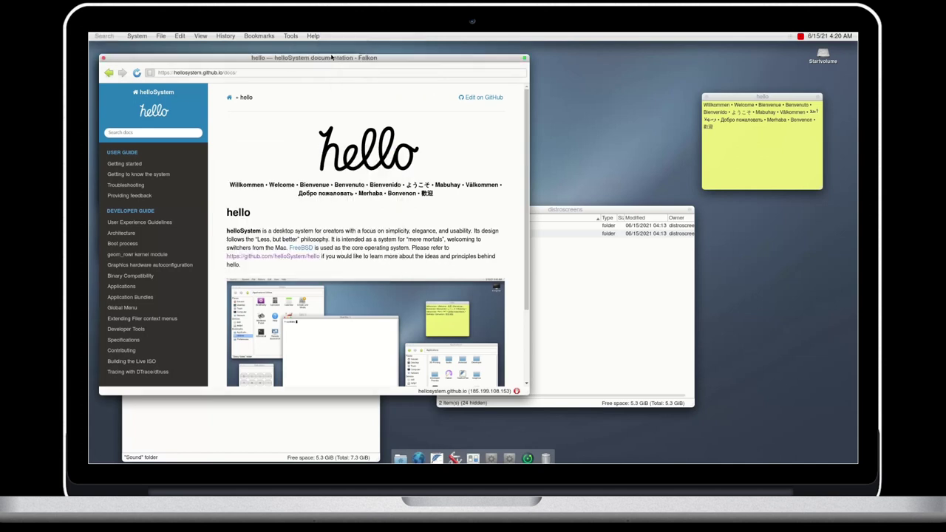
double_click(343, 59)
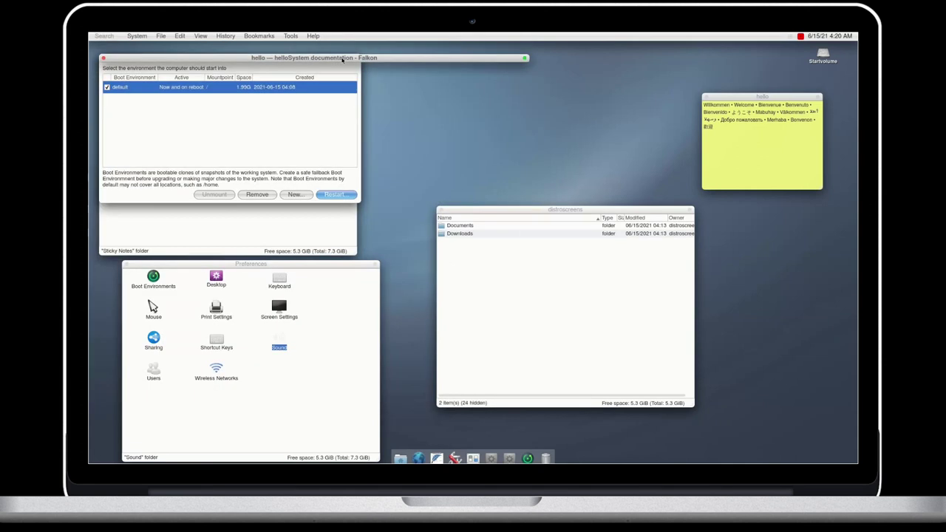
double_click(342, 59)
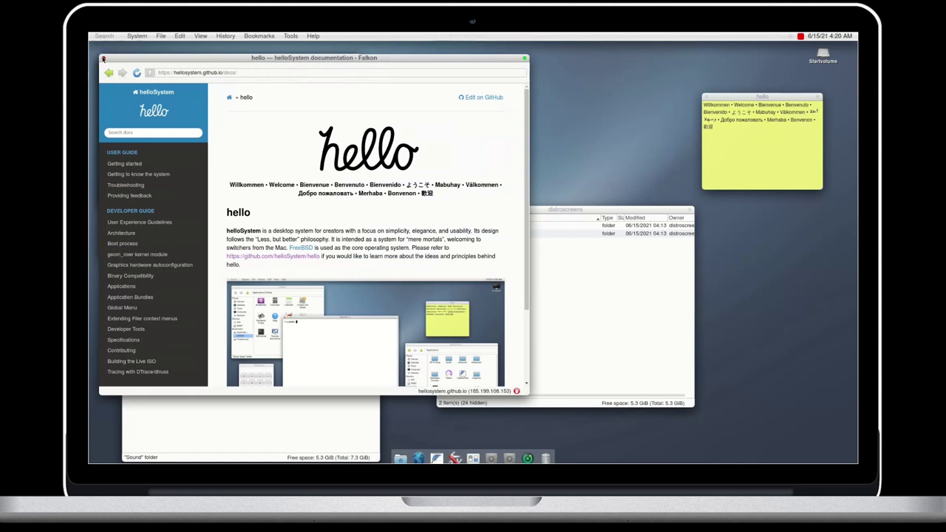
Step: Close the Falkon, Boot Environments, Utilities, Preferences and home folder windows, leaving the hello sticky note open
left_click(103, 58)
left_click(102, 57)
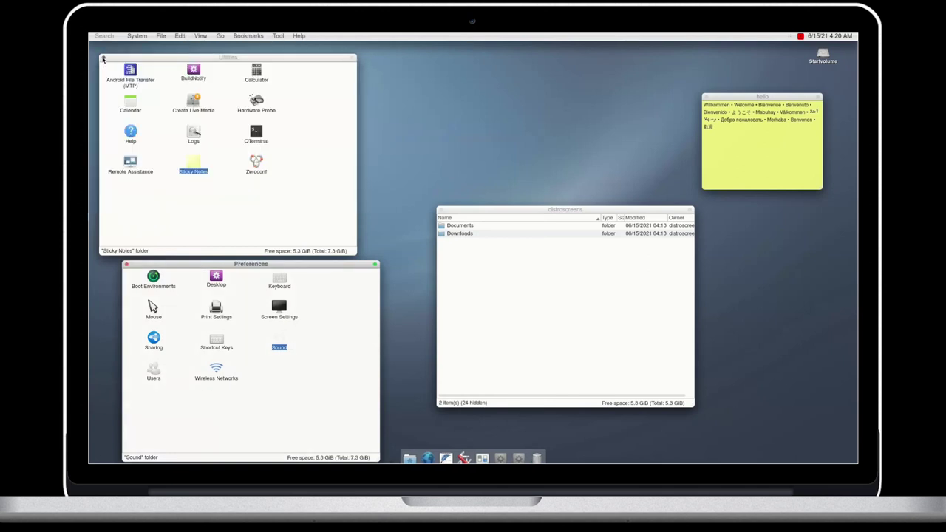
left_click(103, 58)
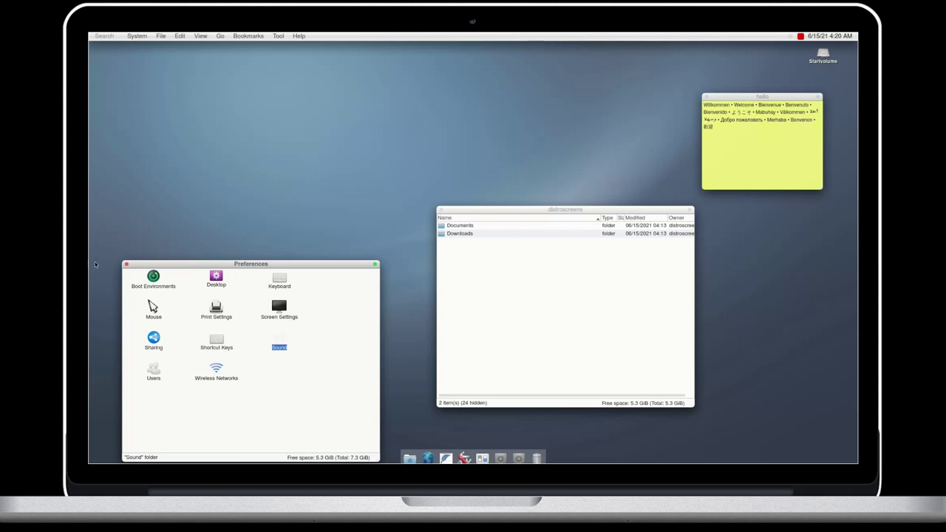
left_click(127, 264)
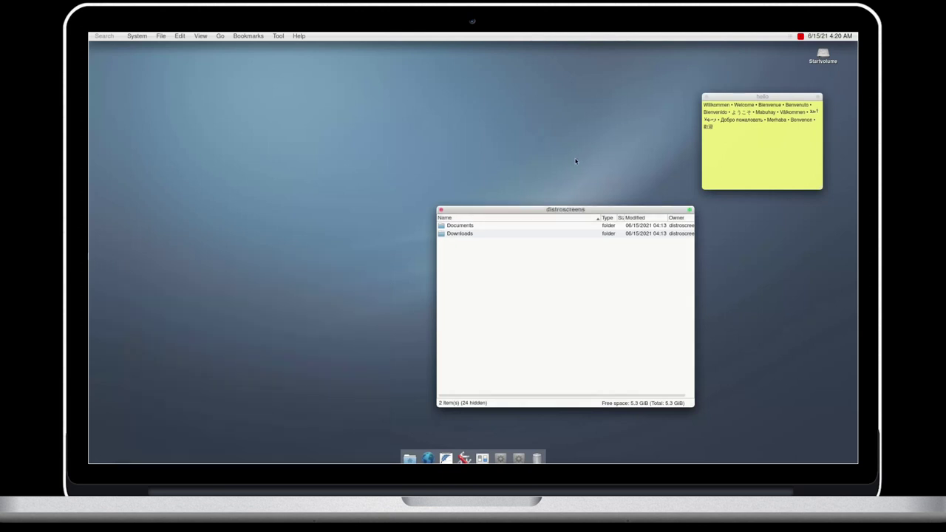
left_click(441, 210)
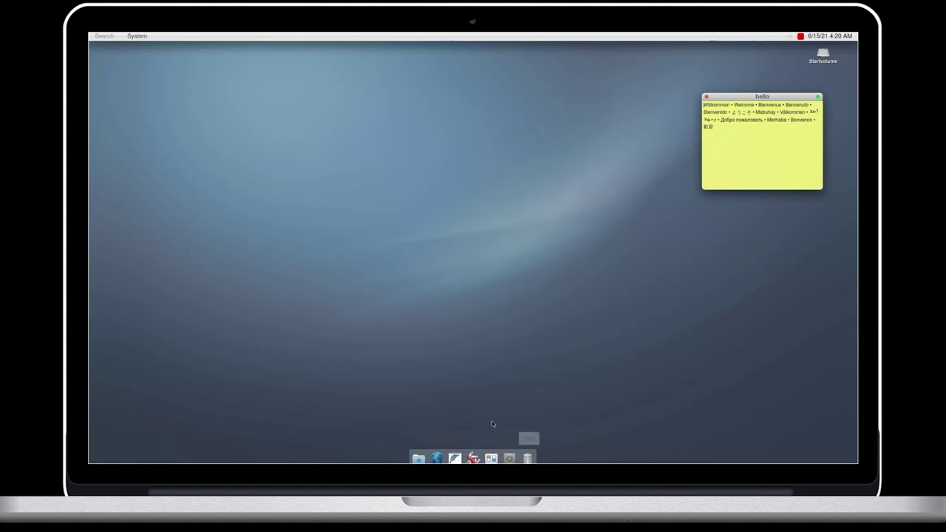
Step: Open Desktop Preferences from the desktop, review the General and Advanced settings, and close the dialog without changes
right_click(374, 145)
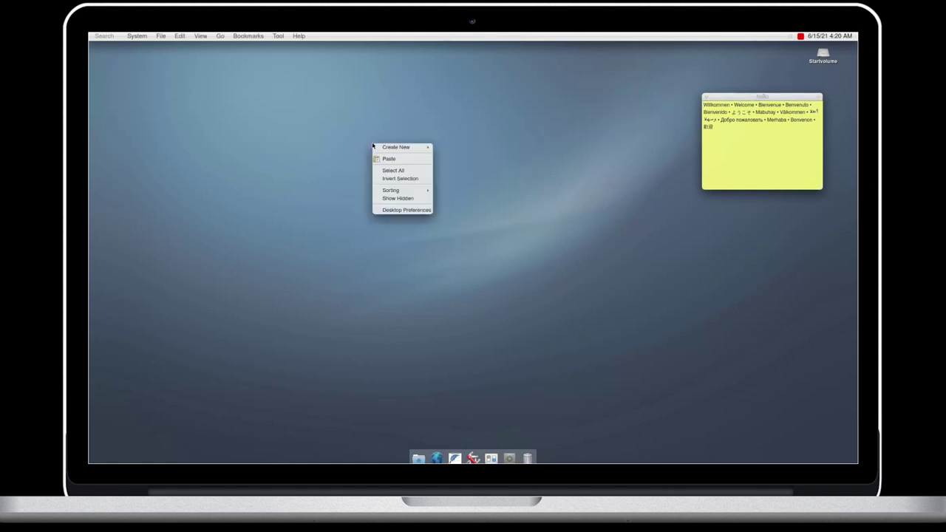
left_click(405, 210)
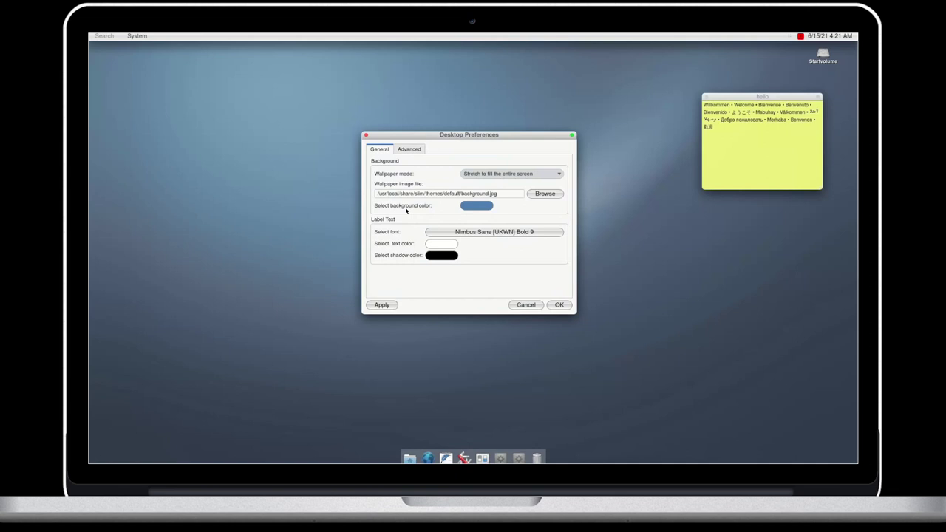
left_click(417, 151)
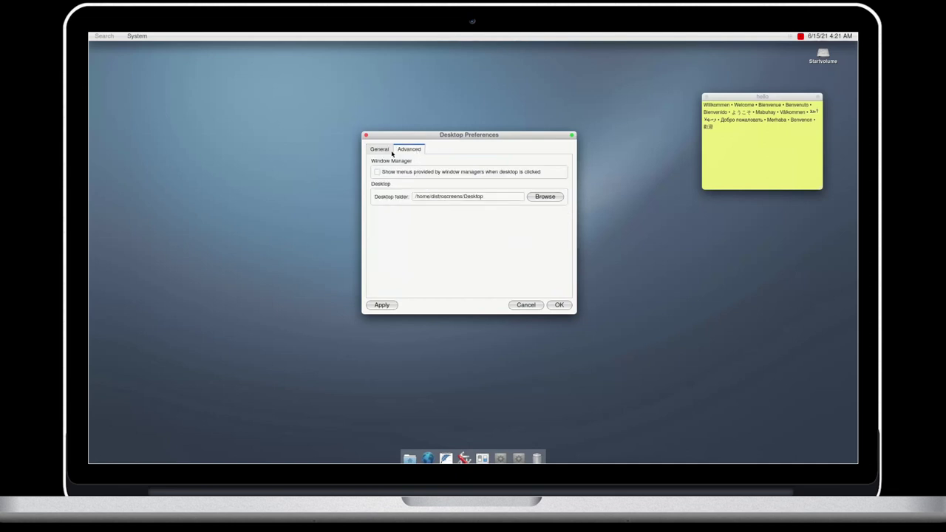
left_click(391, 152)
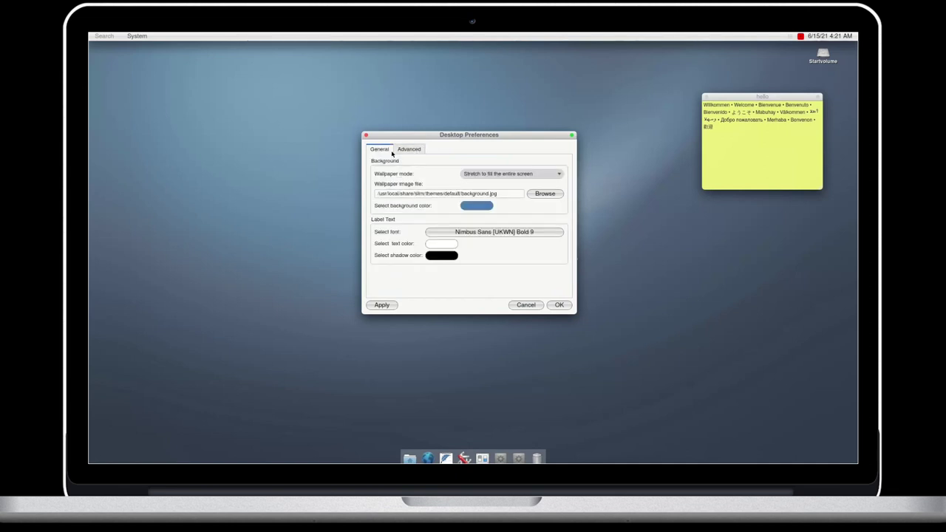
left_click(566, 306)
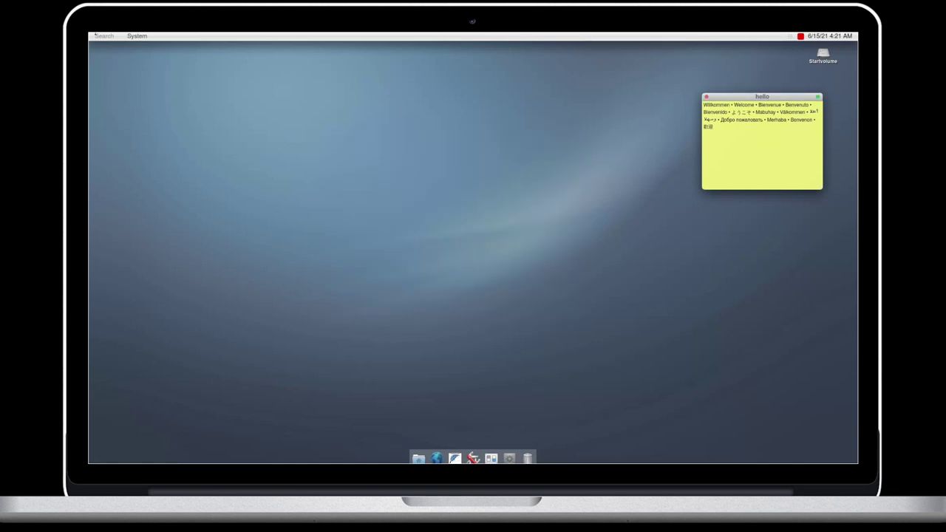
Step: Browse the system's application categories, launch OBS Studio from the Video category and decline its download
left_click(150, 35)
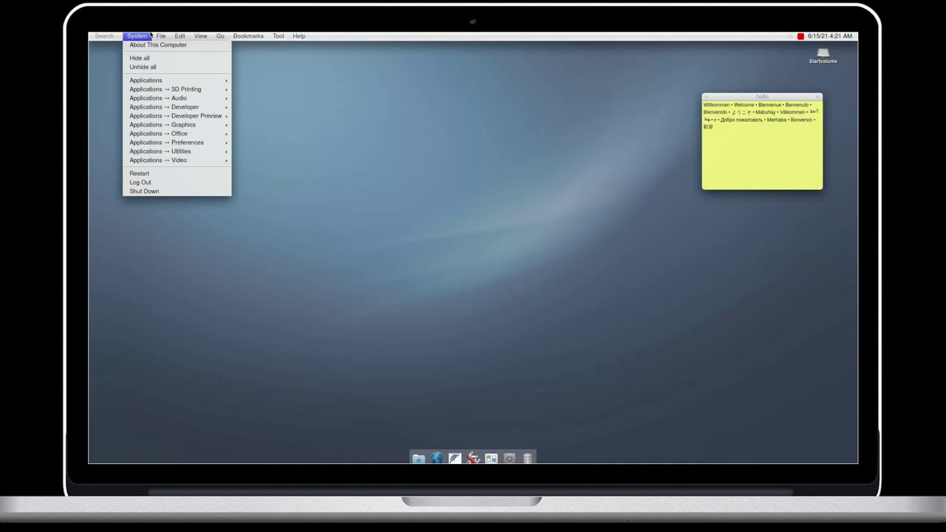
mouse_move(173, 117)
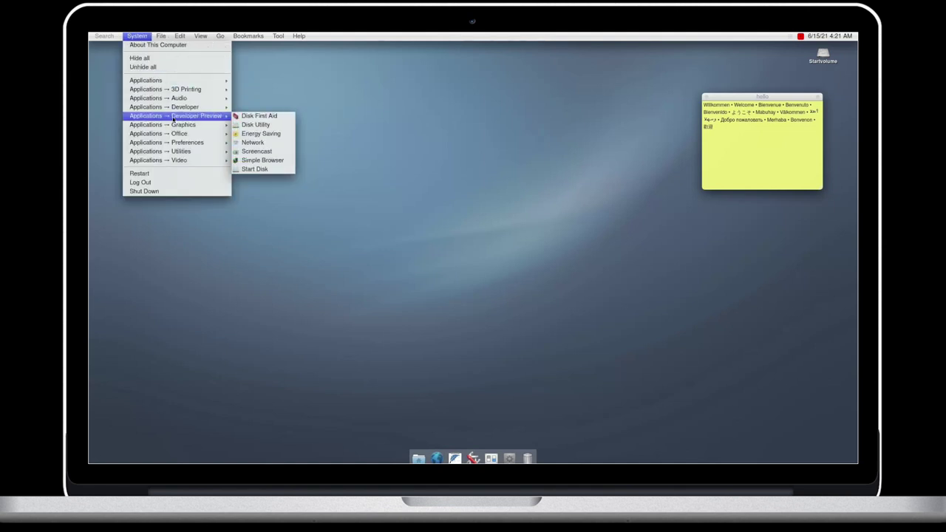
mouse_move(206, 109)
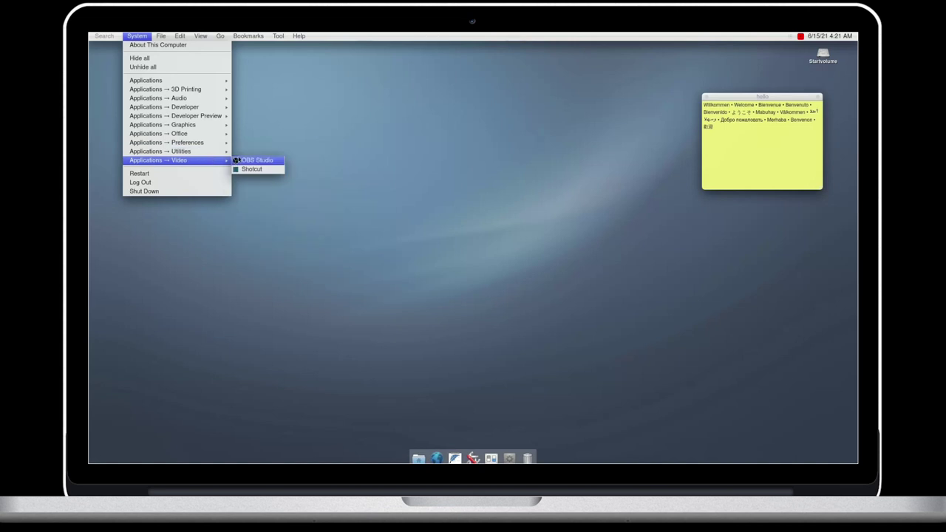
left_click(239, 160)
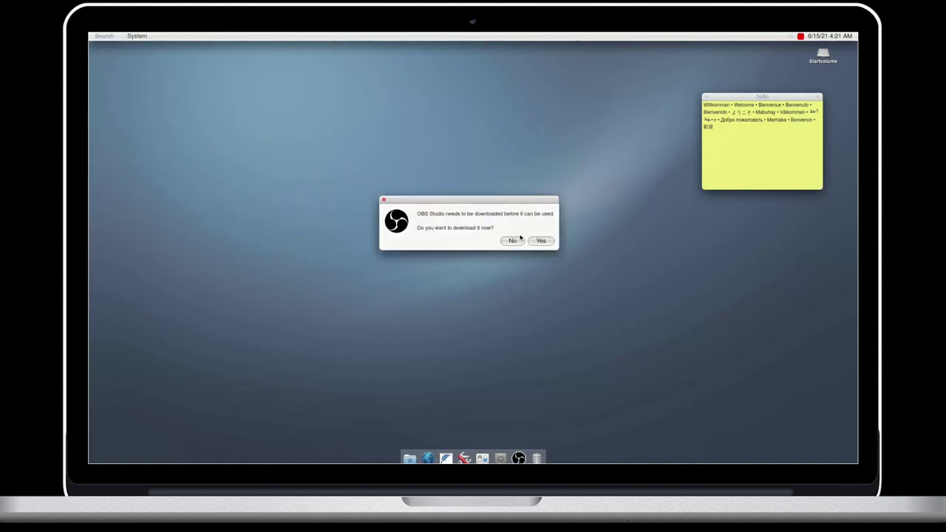
left_click(519, 243)
left_click(164, 115)
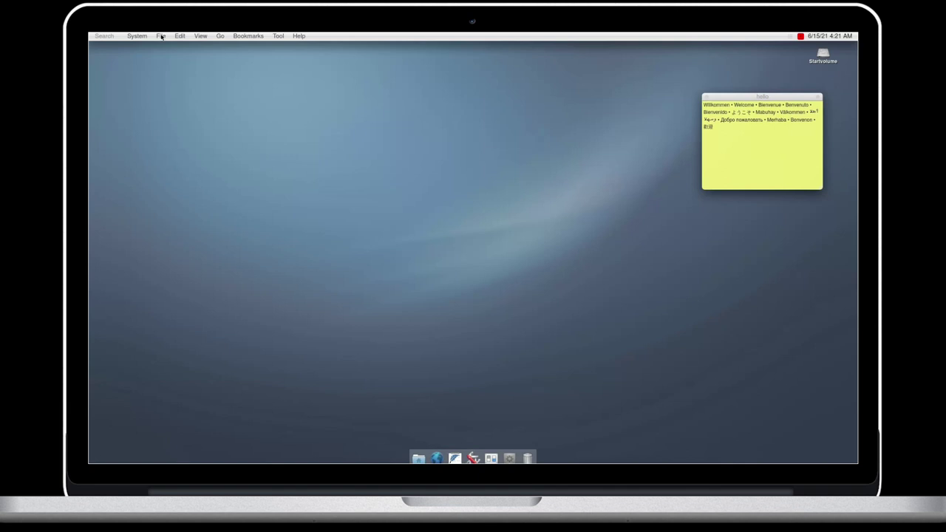
left_click(161, 36)
mouse_move(176, 34)
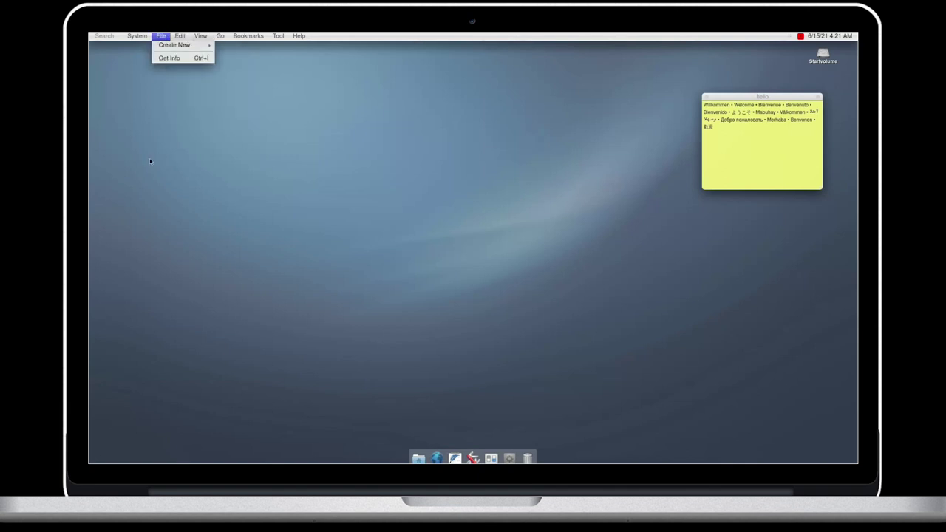
left_click(209, 213)
Step: Launch GIMP from the Graphics applications, accept its download, authorize it with the sudo password and show the download details
left_click(136, 36)
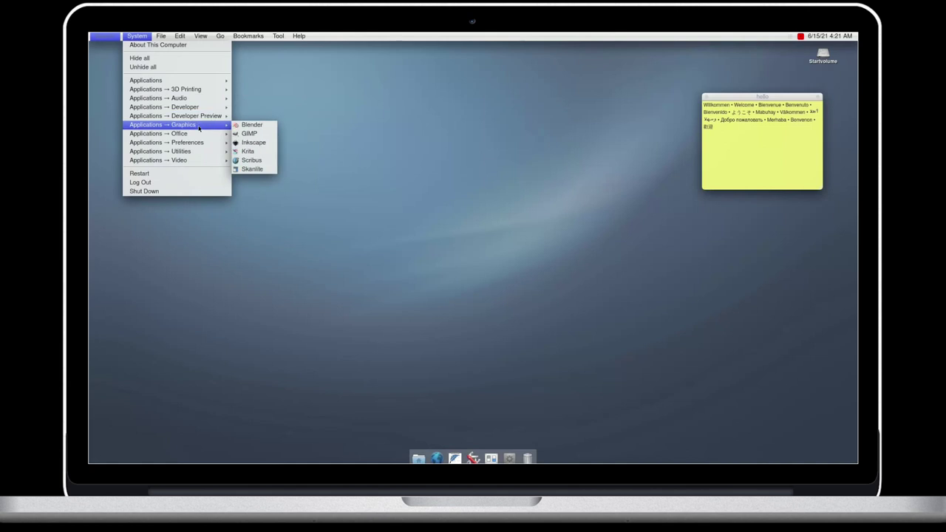
left_click(249, 133)
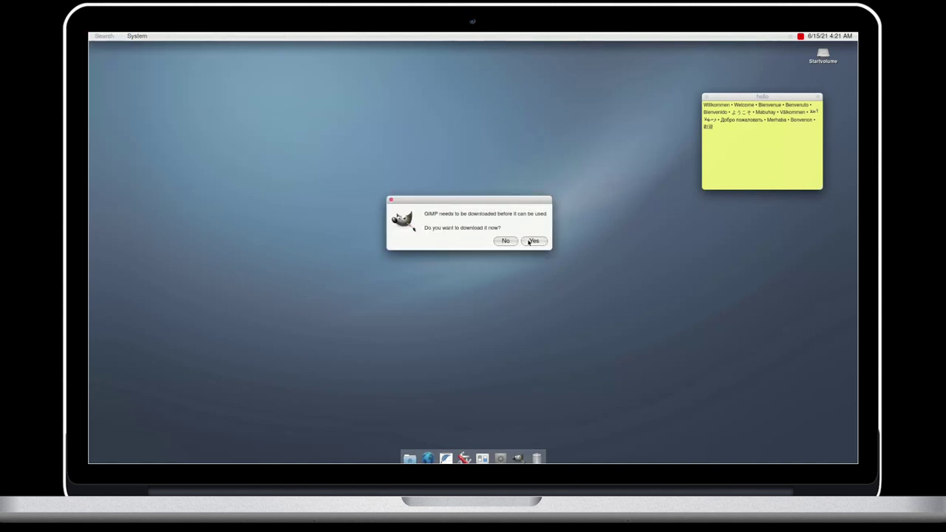
left_click(532, 241)
type("●●●●●●●●●●●")
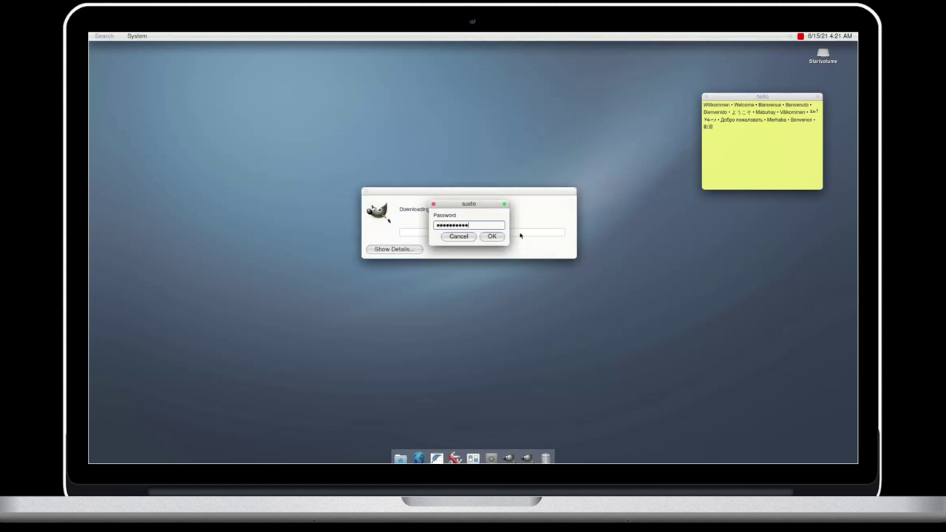
key("Return")
left_click(377, 250)
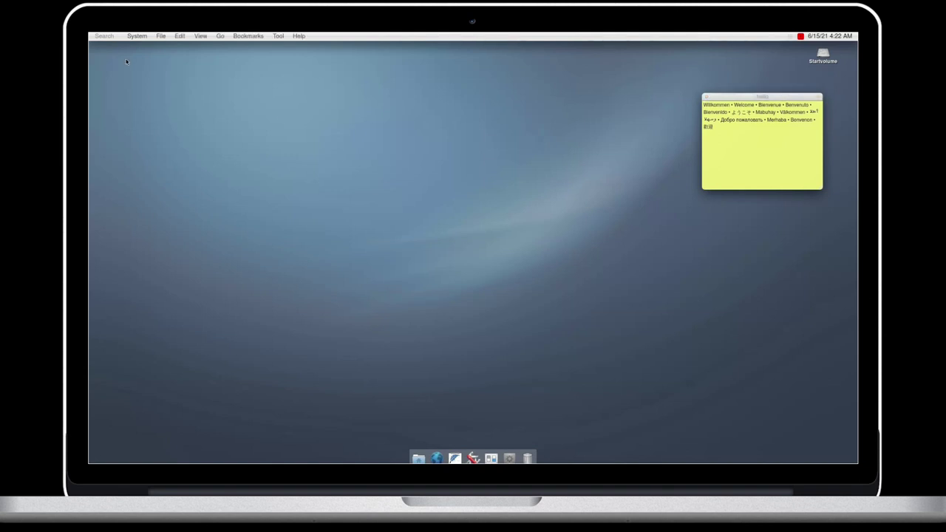
Step: Try the desktop's global search with the terms "shut", "pa" and "file", and dismiss it without running anything
left_click(111, 36)
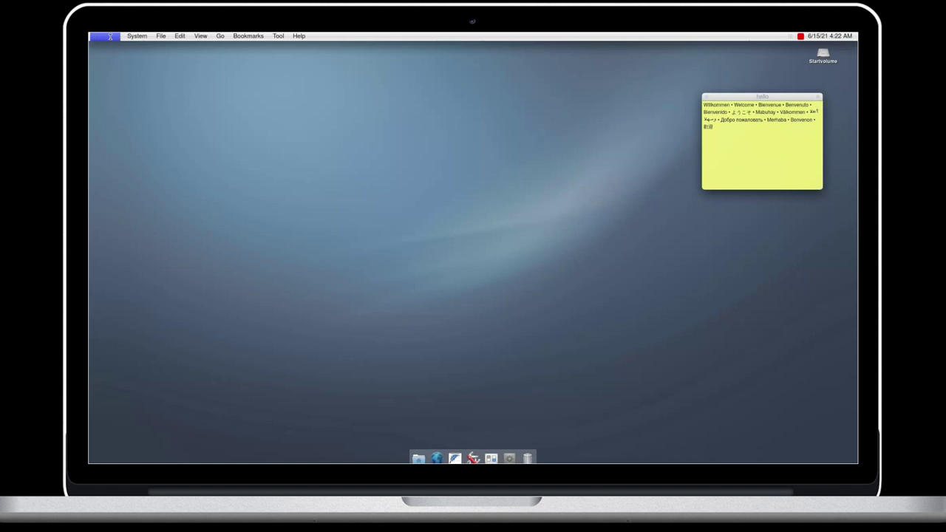
type("shut")
key("BackSpace")
key("BackSpace")
key("BackSpace")
key("BackSpace")
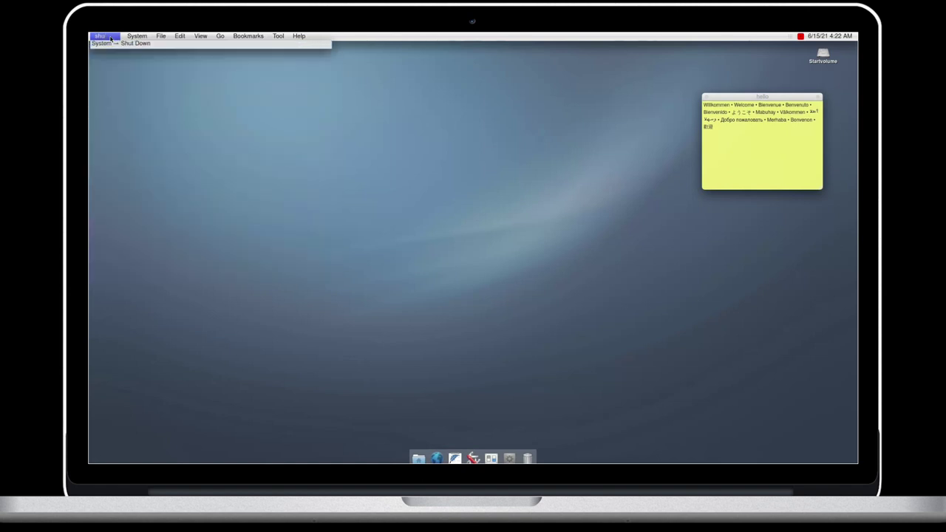
type("pa")
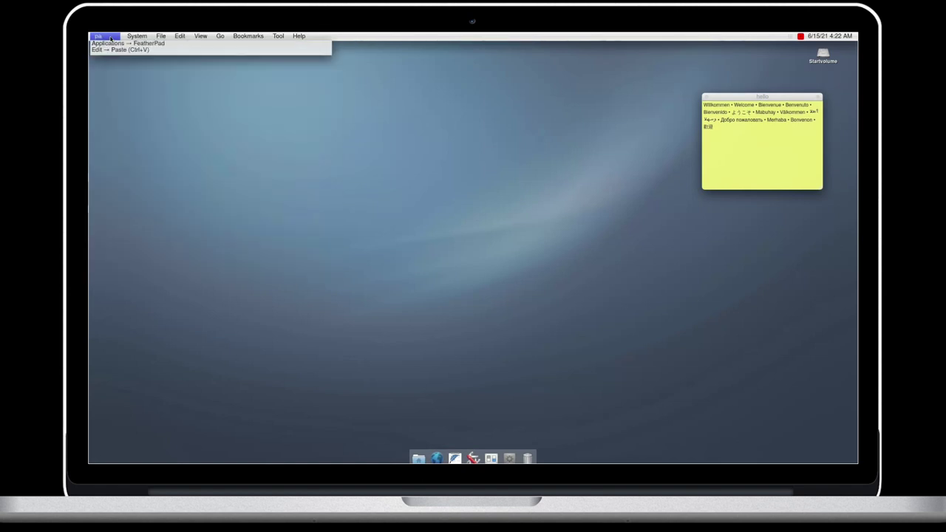
key("BackSpace")
key("BackSpace")
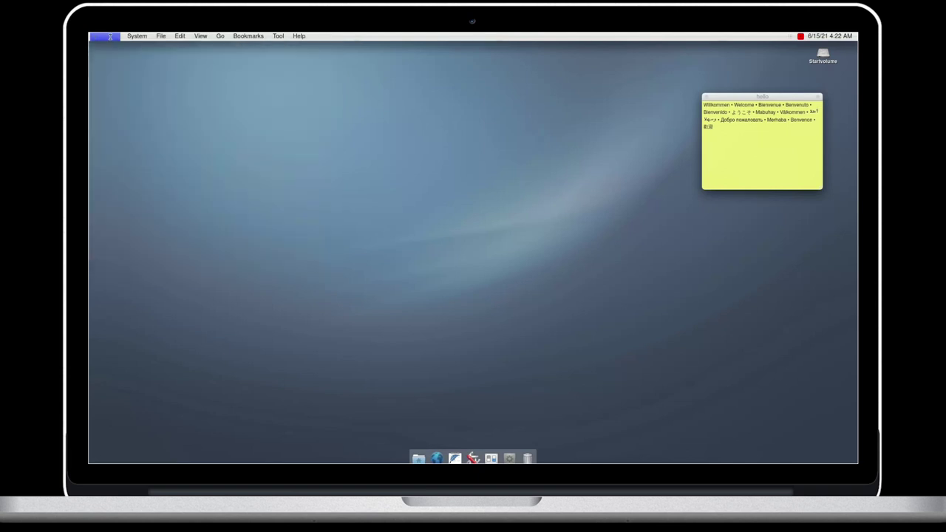
type("file")
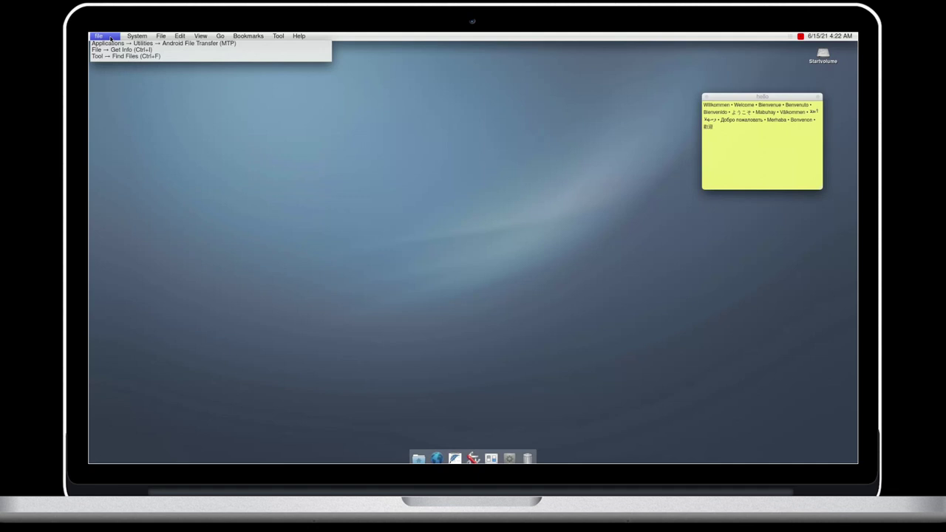
key("BackSpace")
key("BackSpace")
key("BackSpace")
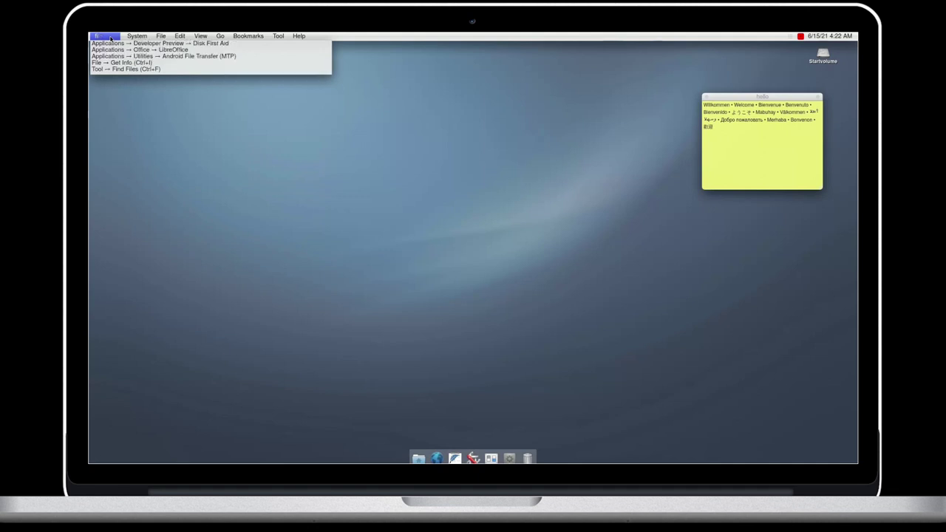
key("Escape")
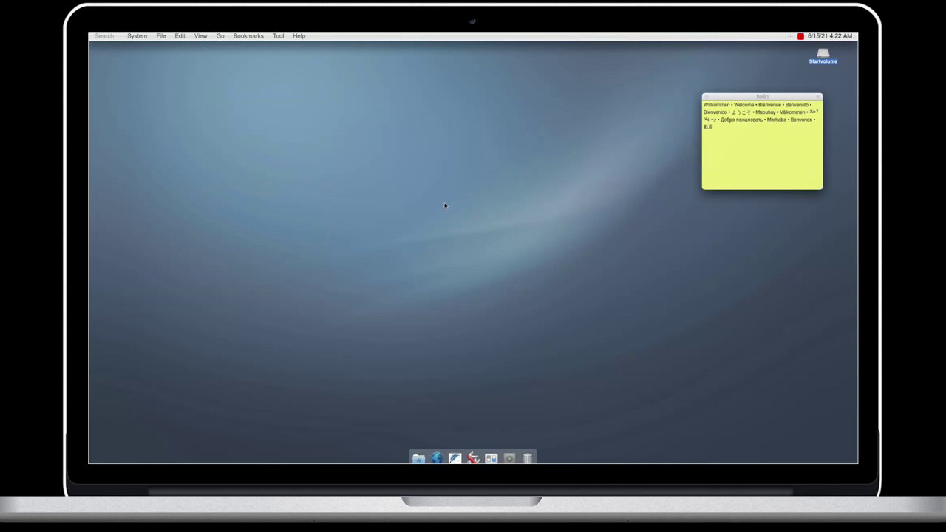
Step: Search the system commands for "shut", run Shut Down and confirm shutting down the computer
left_click(106, 35)
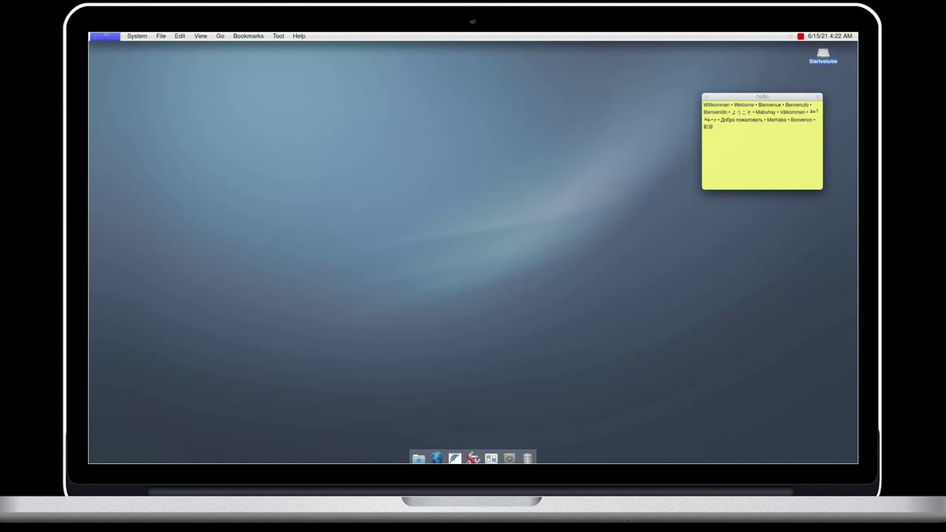
type("shut")
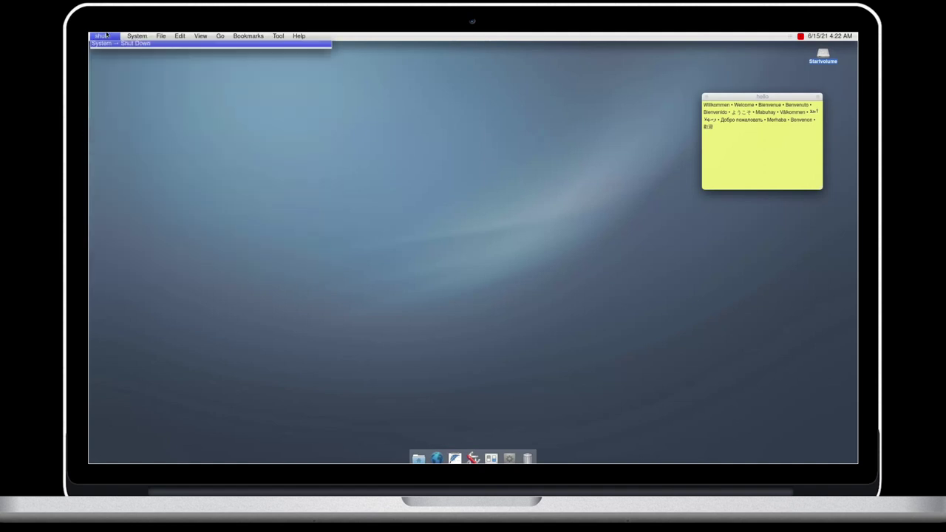
left_click(130, 44)
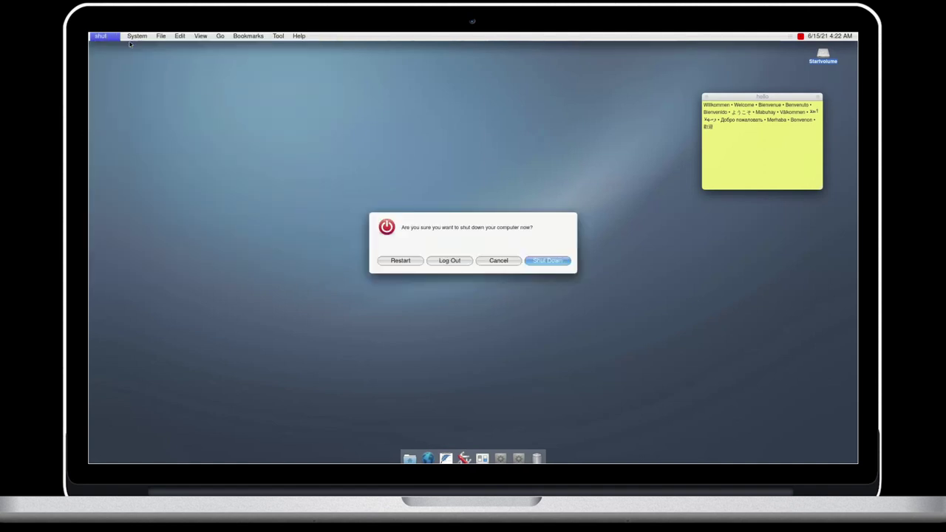
left_click(548, 261)
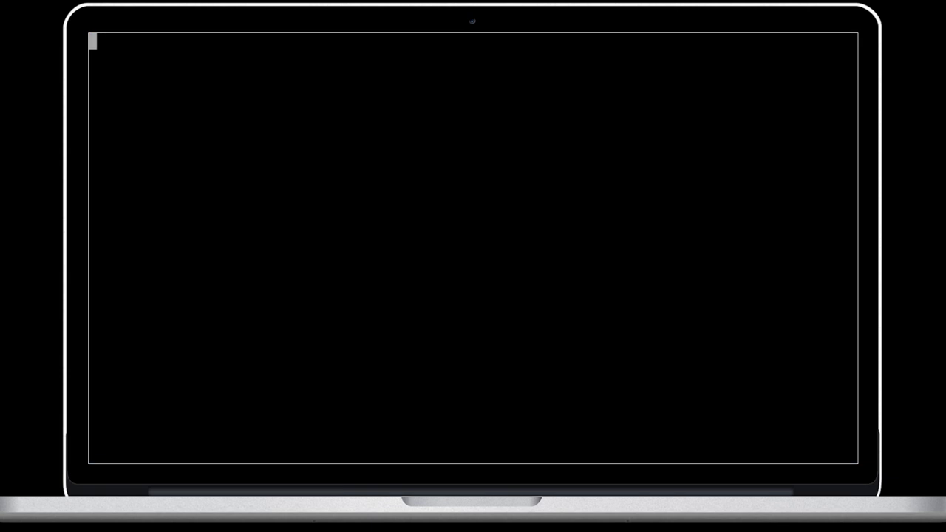